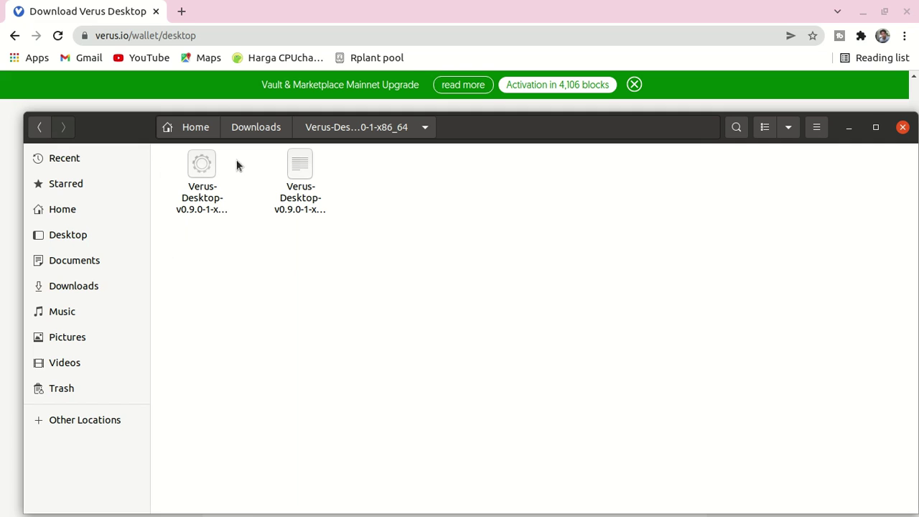
# Launch the Verus-Desktop-v0.9.0-1-x86_64.AppImage file from the extracted download folder
pyautogui.click(206, 169)
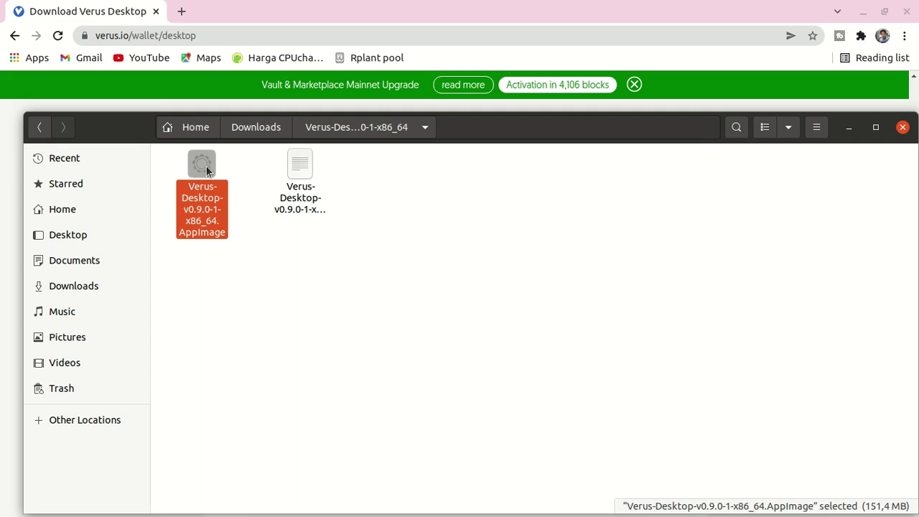
pyautogui.rightClick(206, 166)
pyautogui.click(257, 181)
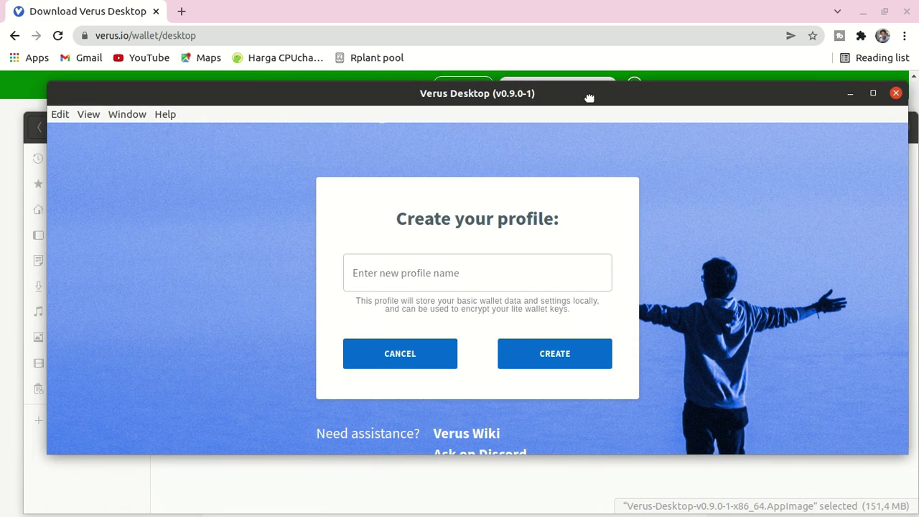
# Create a new wallet profile named galaxyportal
pyautogui.moveTo(587, 99); pyautogui.dragTo(577, 81)
pyautogui.click(362, 255)
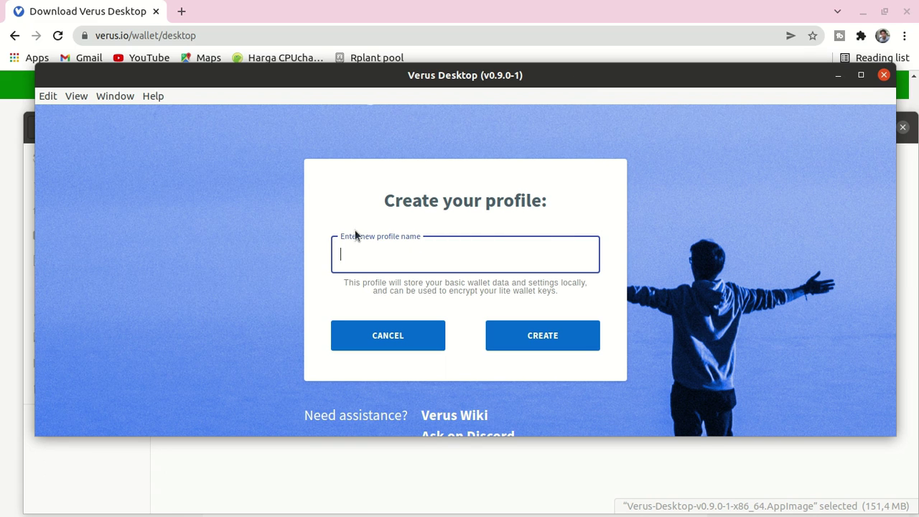
pyautogui.write('galaxyportal')
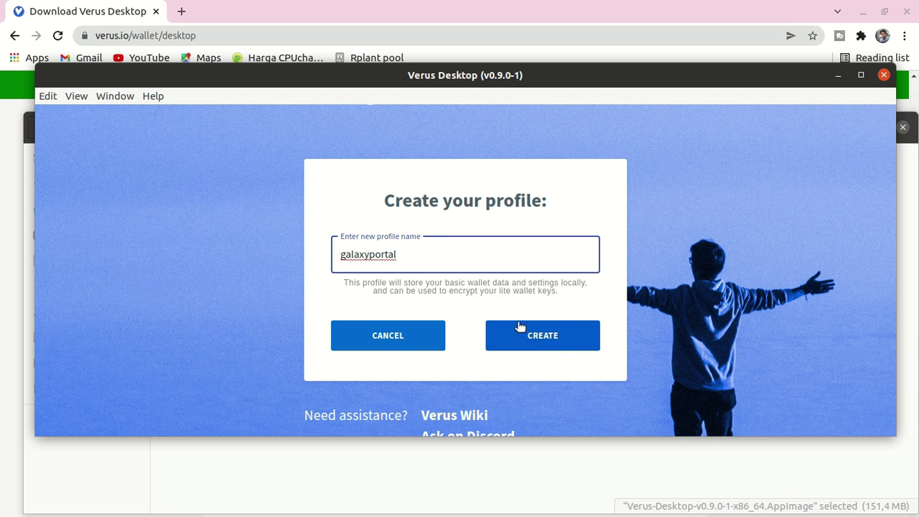
pyautogui.click(543, 335)
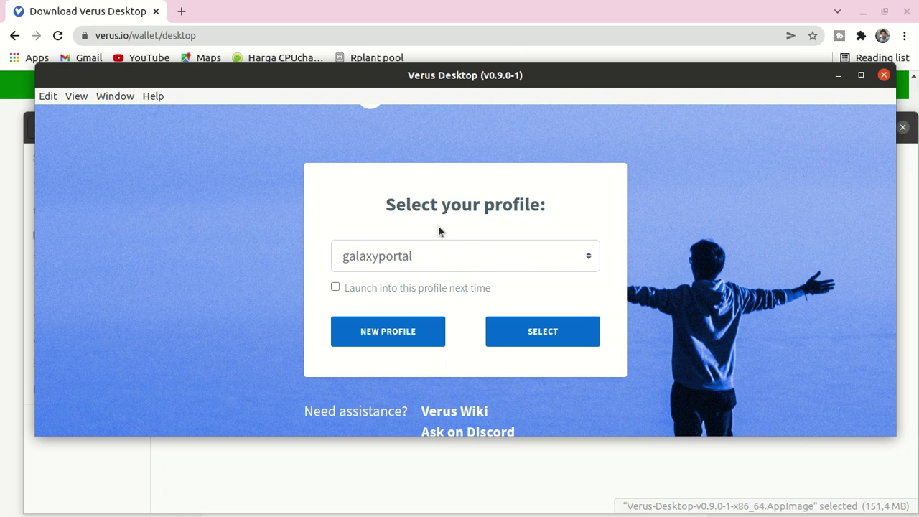
# Select the galaxyportal profile to sign in with and open its Wallet section
pyautogui.click(510, 255)
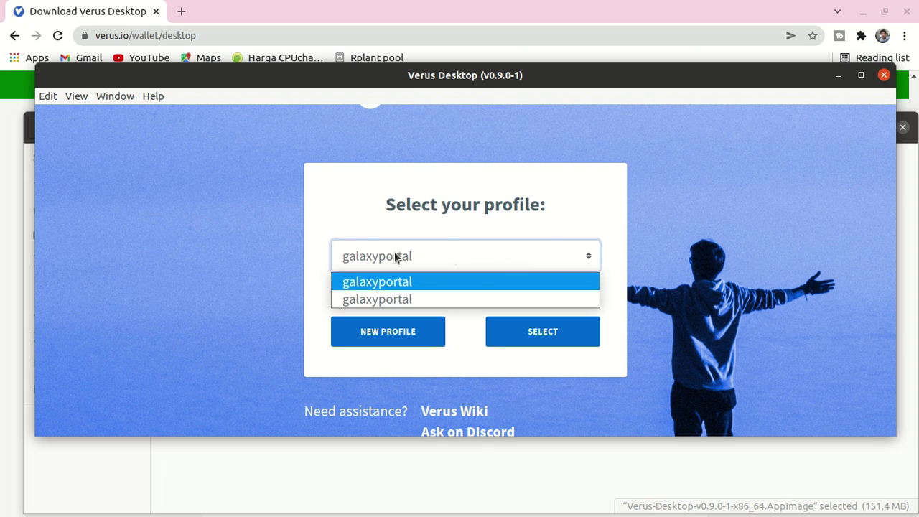
pyautogui.click(424, 286)
pyautogui.click(424, 259)
pyautogui.click(434, 258)
pyautogui.click(572, 338)
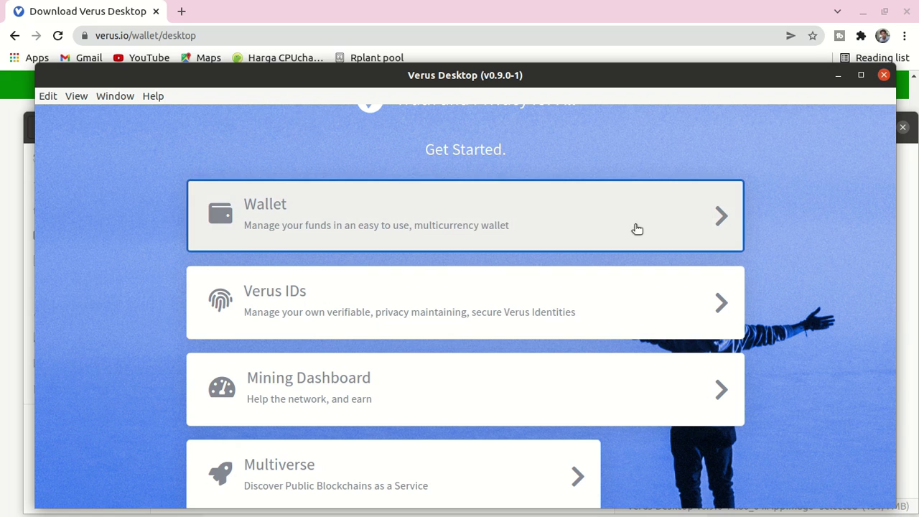
pyautogui.click(702, 222)
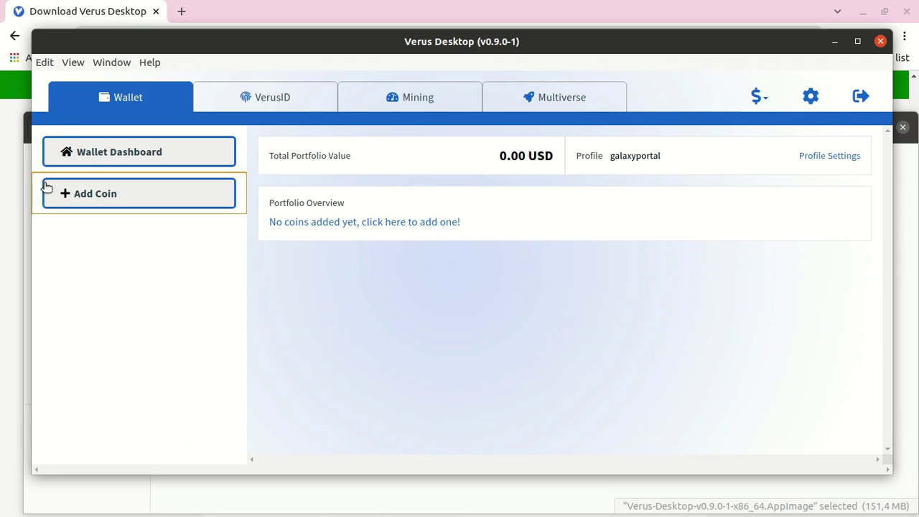
# Choose Verus from the list of coins to add and set it up in Lite mode
pyautogui.click(110, 199)
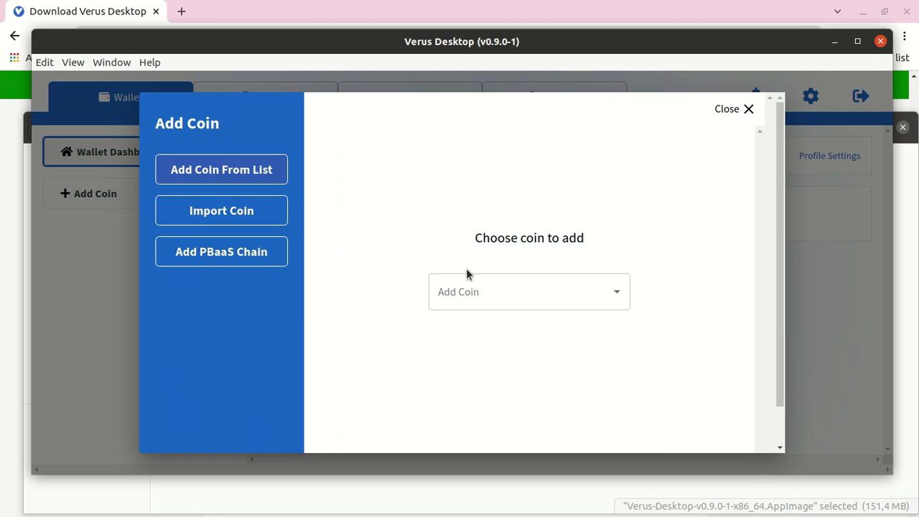
pyautogui.click(618, 294)
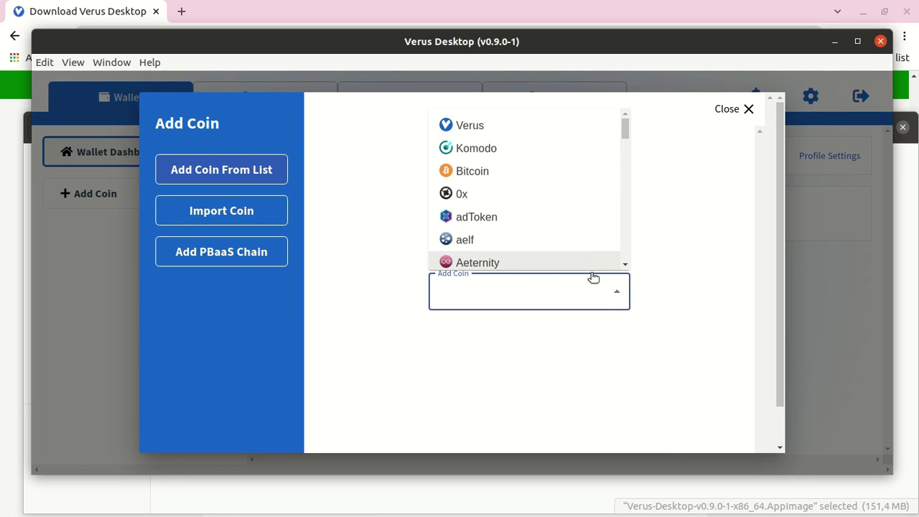
pyautogui.scroll(-3, 491, 244)
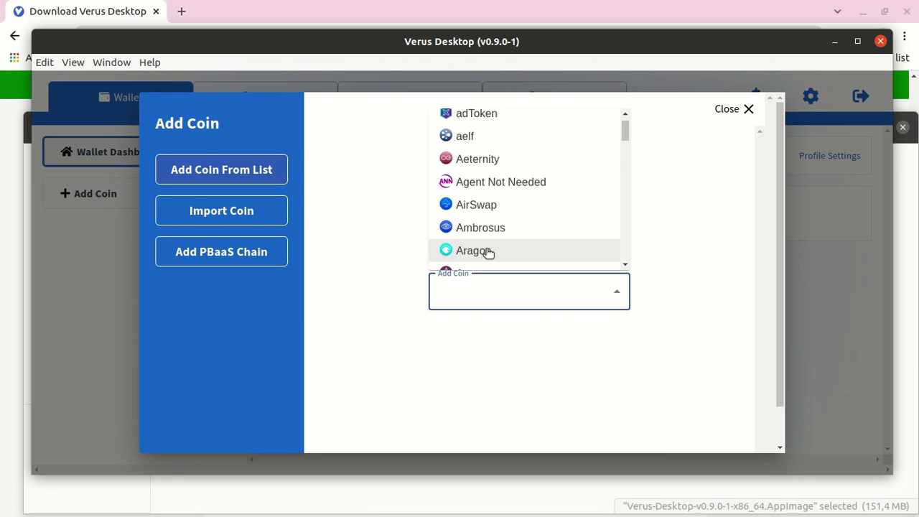
pyautogui.scroll(3, 492, 227)
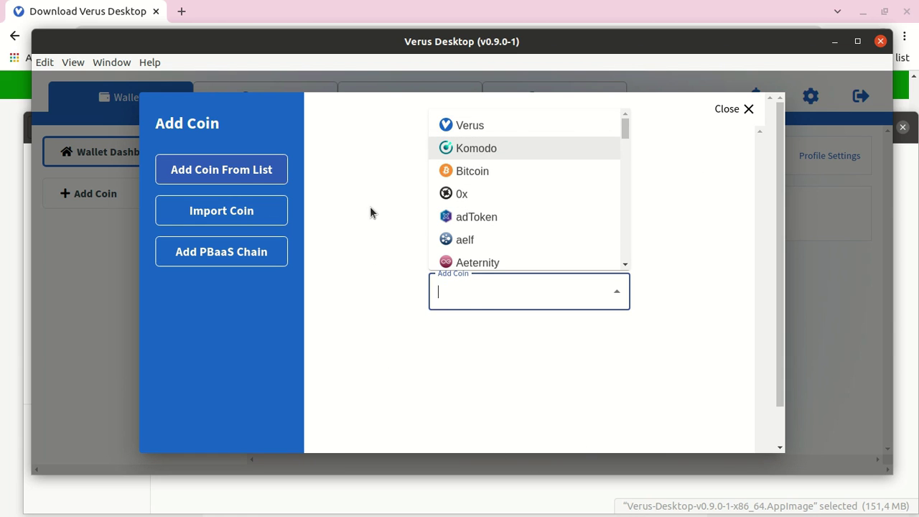
pyautogui.click(512, 127)
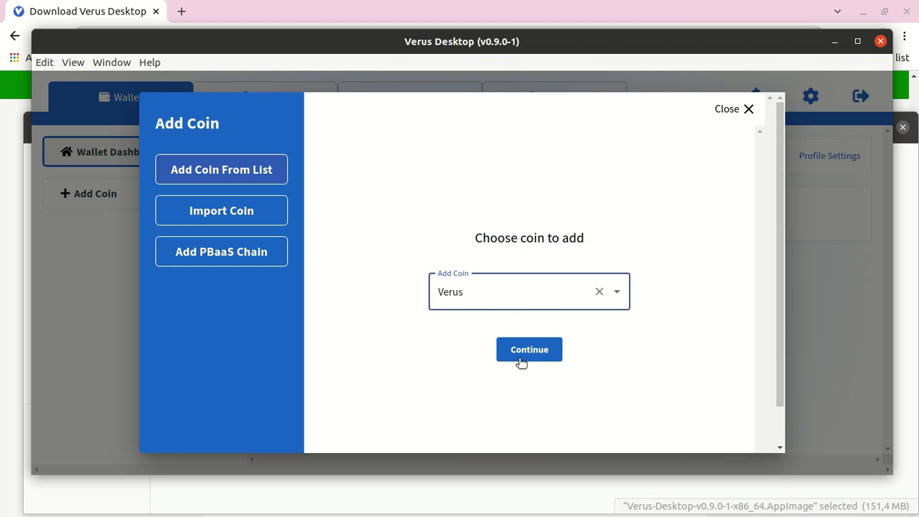
pyautogui.click(544, 352)
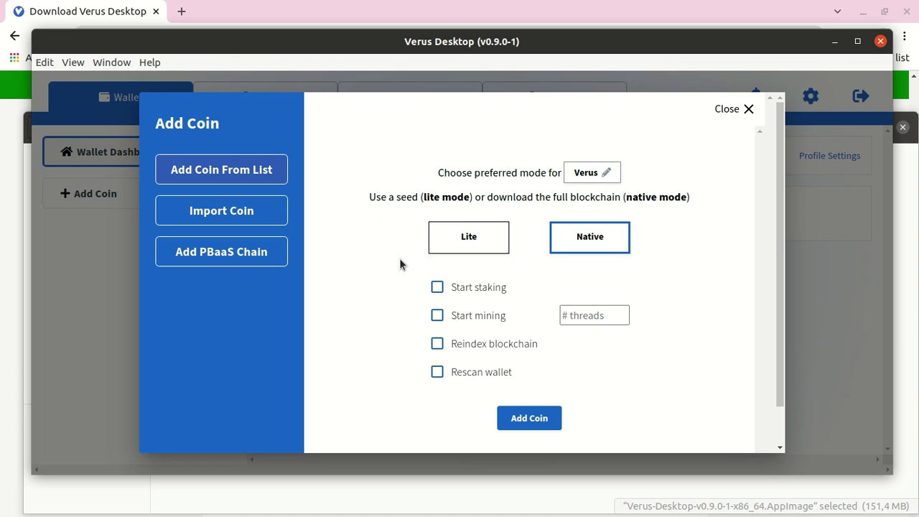
pyautogui.click(444, 237)
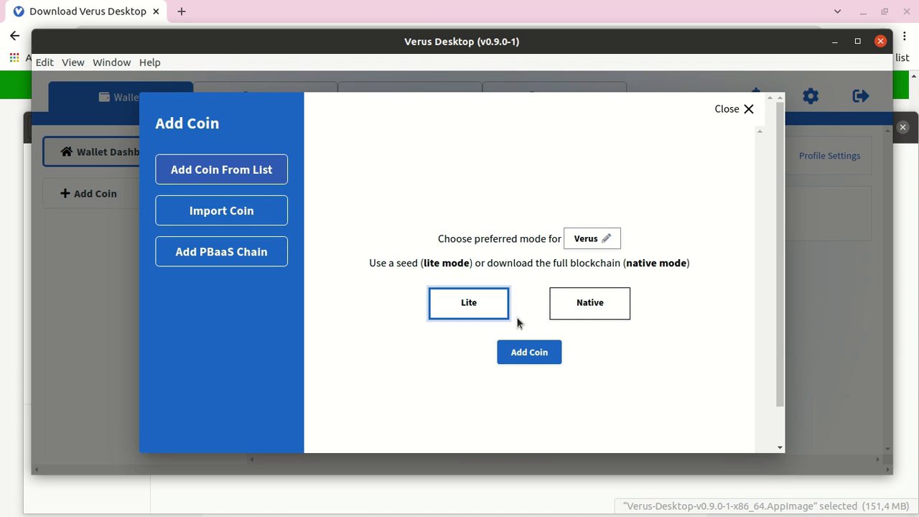
pyautogui.click(533, 353)
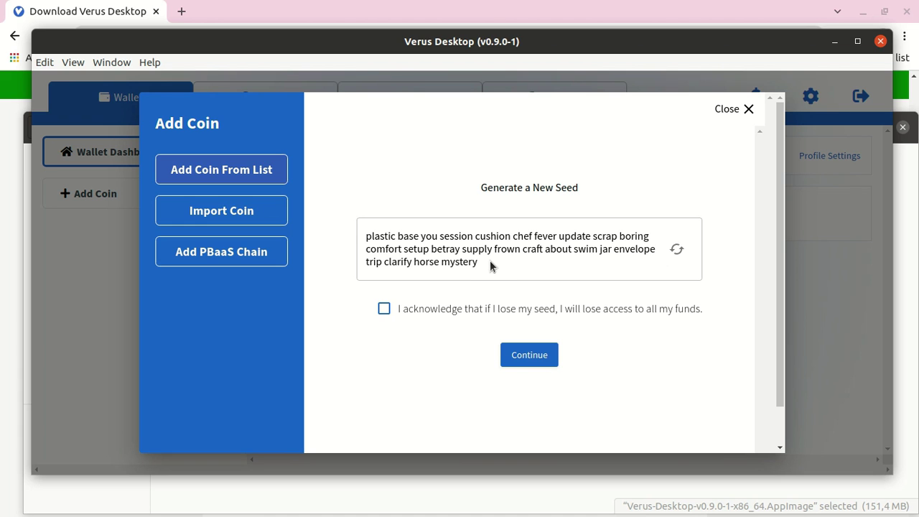
# Copy the newly generated seed phrase, acknowledge the warning about losing it, and continue
pyautogui.moveTo(478, 263); pyautogui.dragTo(367, 236)
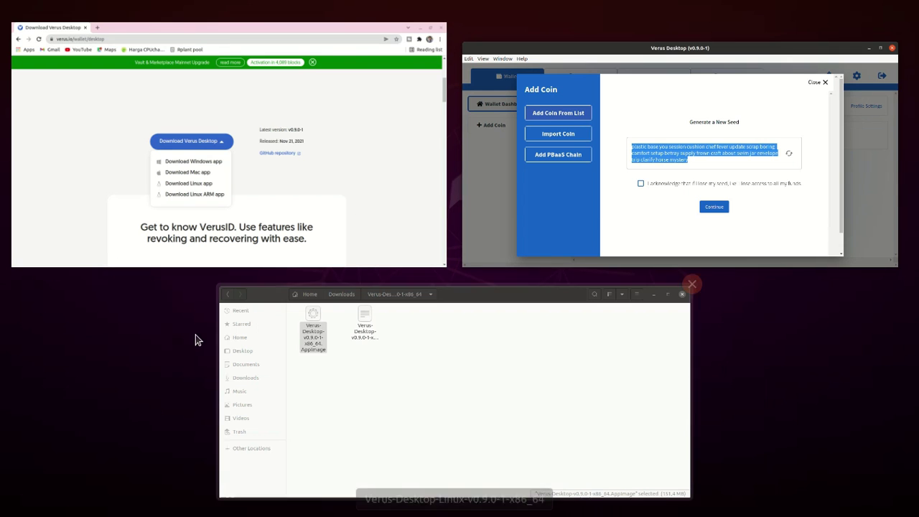
pyautogui.click(572, 208)
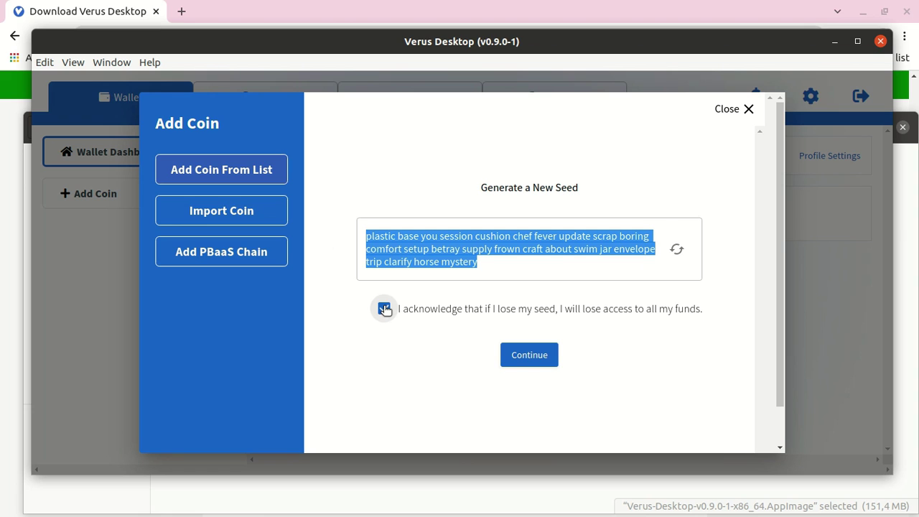
pyautogui.click(532, 357)
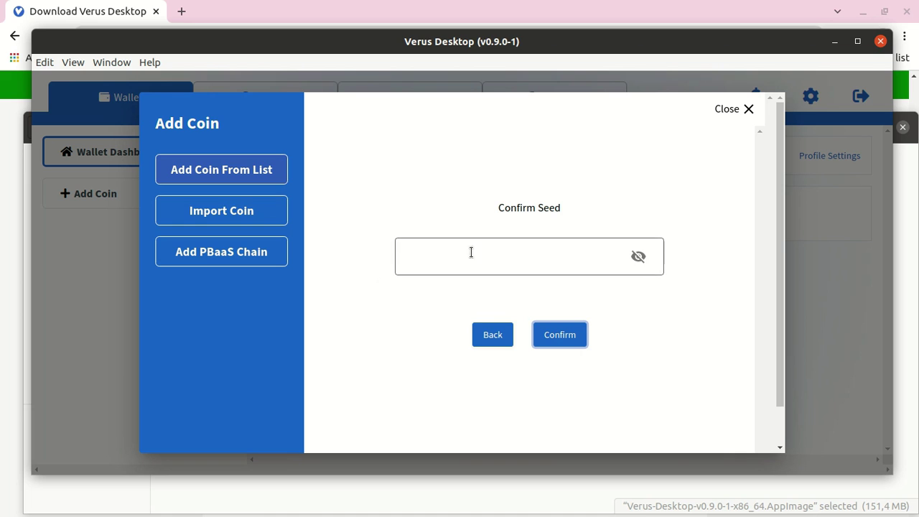
# Paste the copied seed phrase into the seed confirmation, reveal it and confirm
pyautogui.click(409, 247)
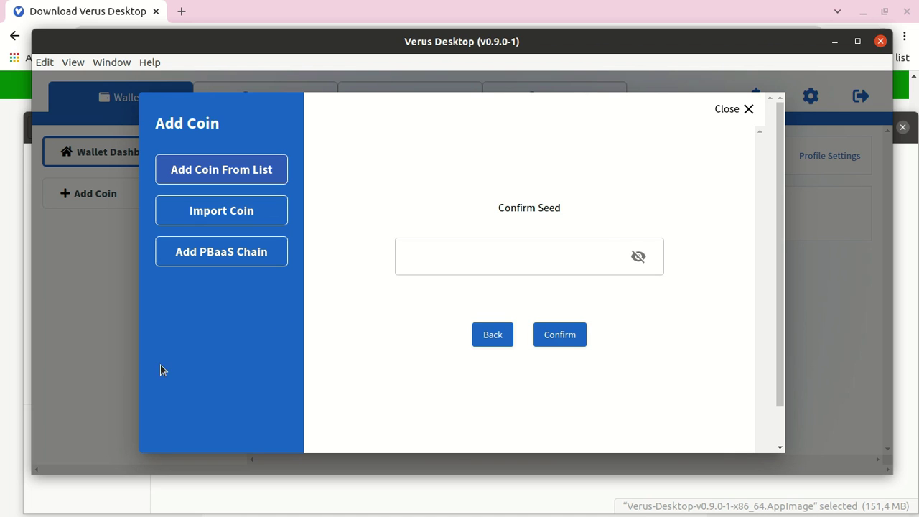
pyautogui.rightClick(409, 250)
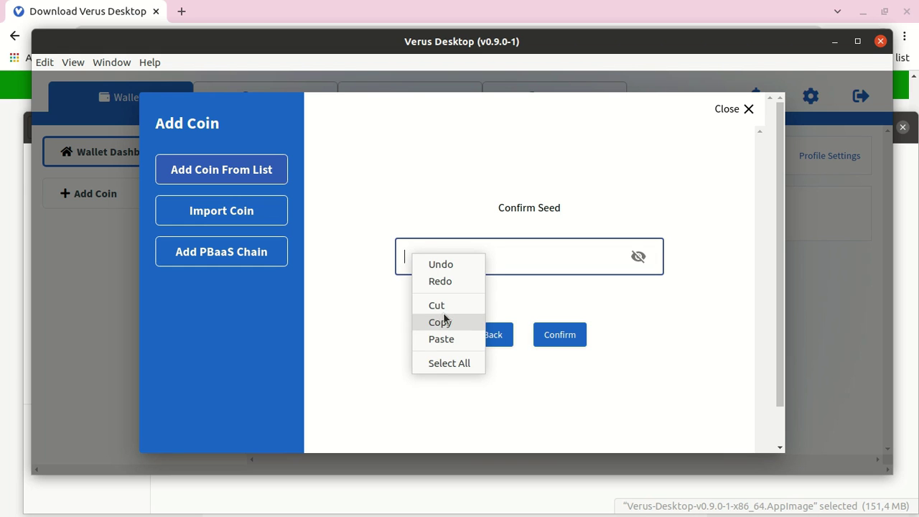
pyautogui.click(433, 342)
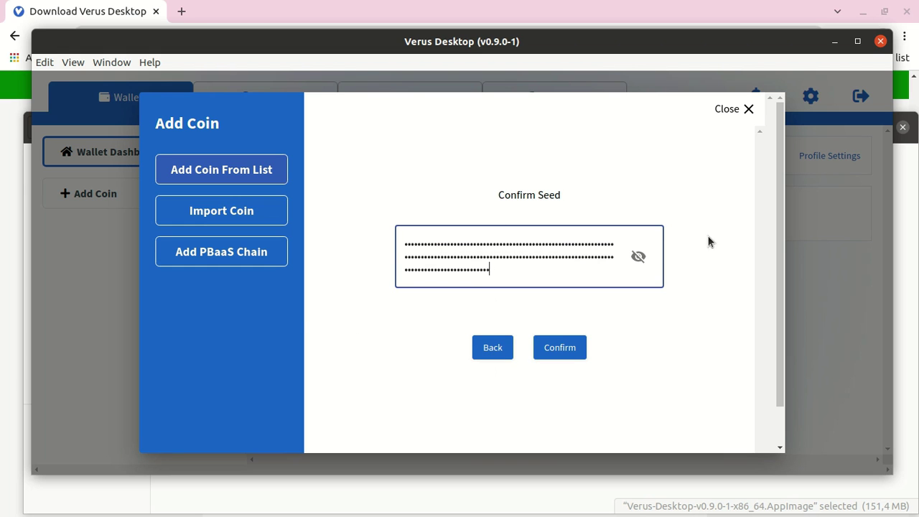
pyautogui.click(638, 256)
pyautogui.click(567, 353)
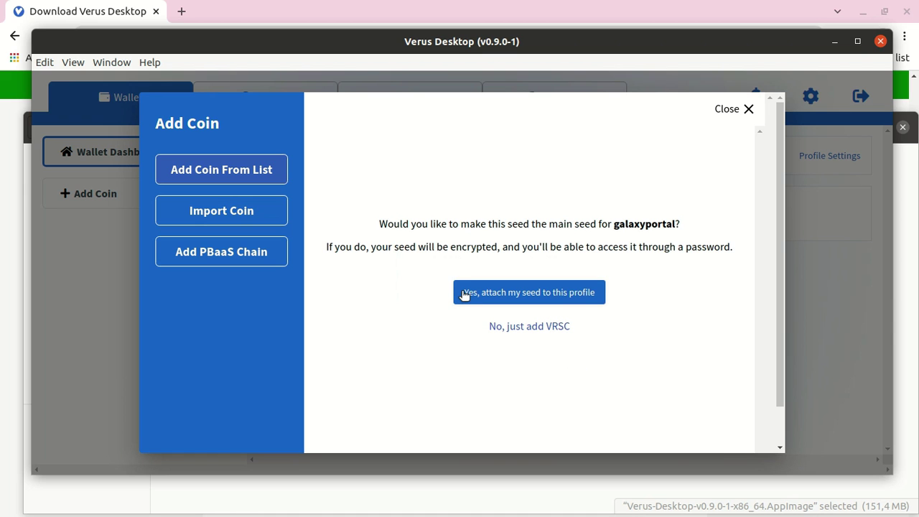
# Attach the seed to the profile, enter and repeat the encryption password, and finish adding the coin
pyautogui.click(463, 294)
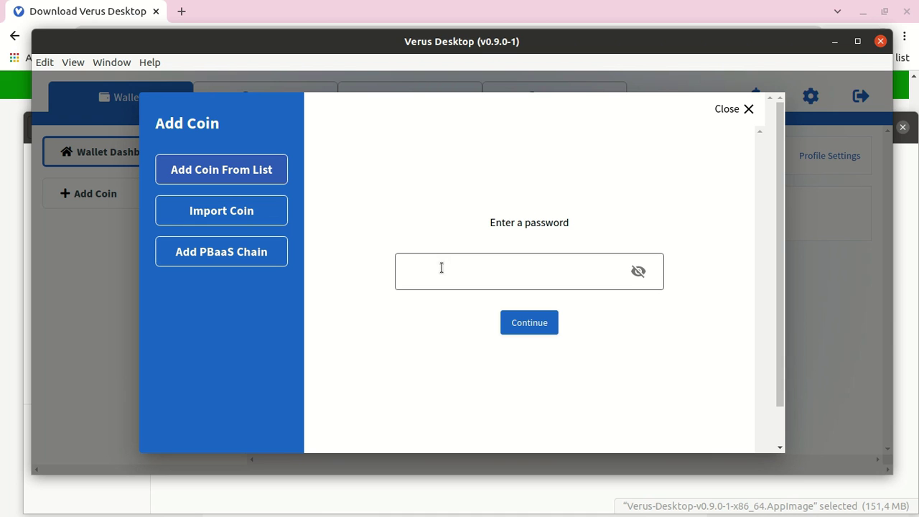
pyautogui.click(411, 276)
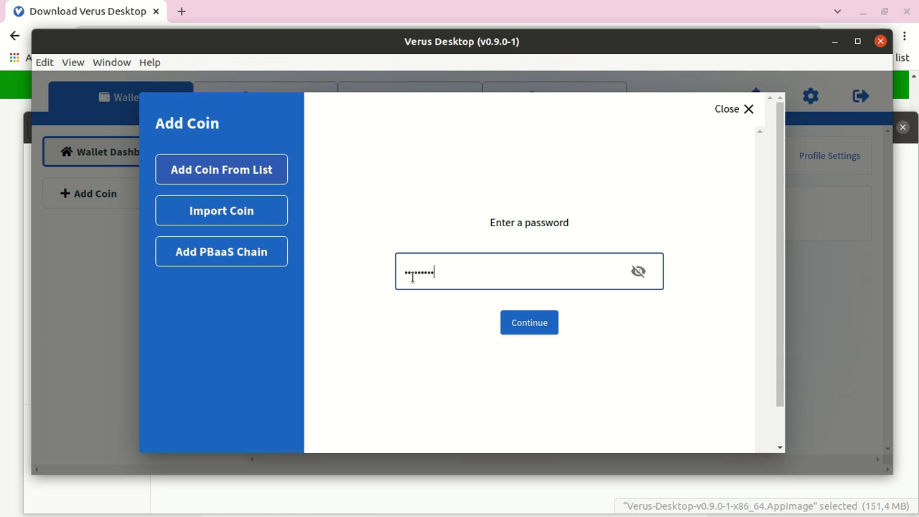
pyautogui.click(539, 323)
pyautogui.click(420, 259)
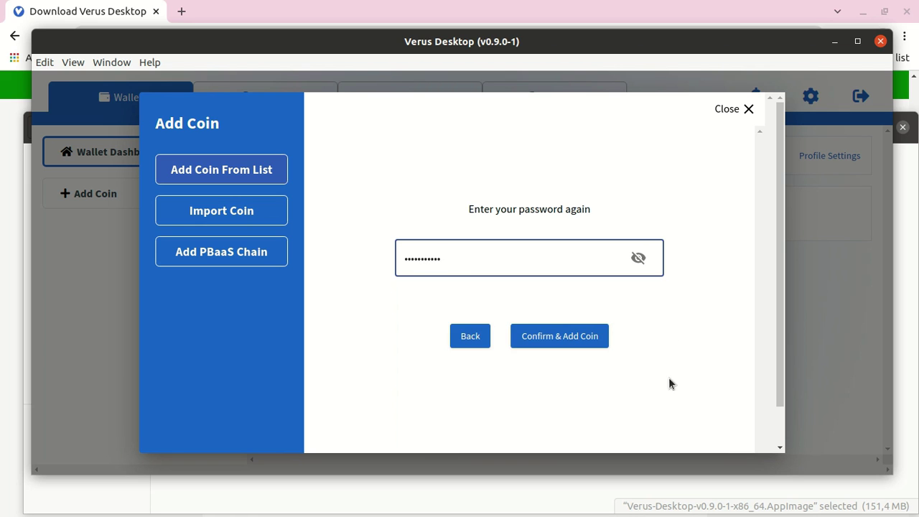
pyautogui.click(550, 343)
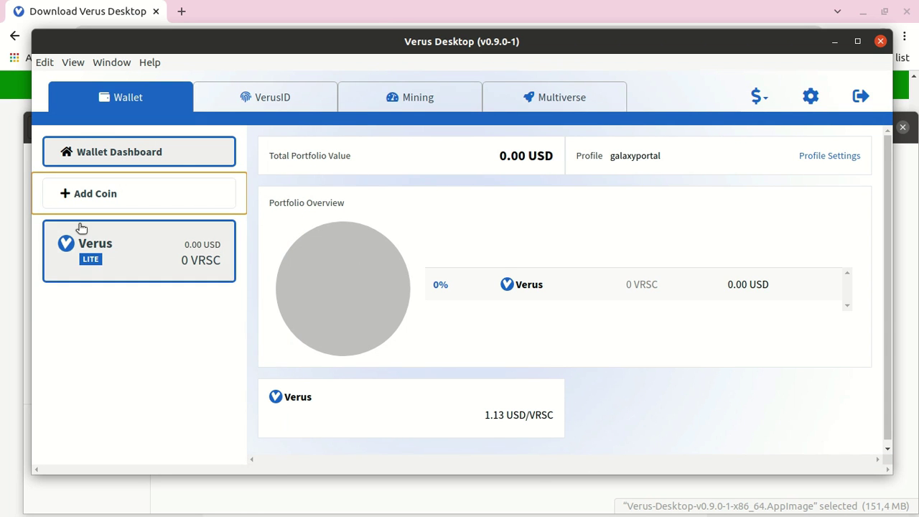
# Copy the public receiving address of the Verus wallet and close the address list
pyautogui.click(134, 257)
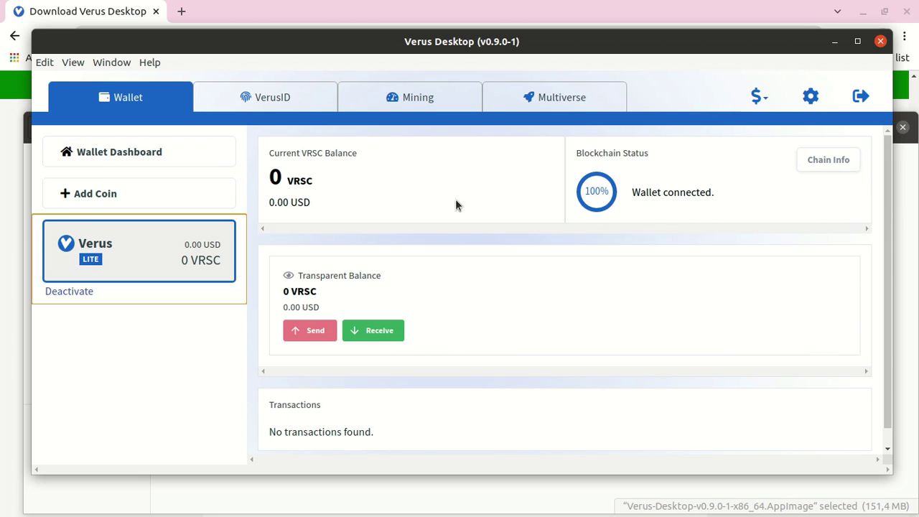
pyautogui.scroll(-1, 455, 203)
pyautogui.click(374, 311)
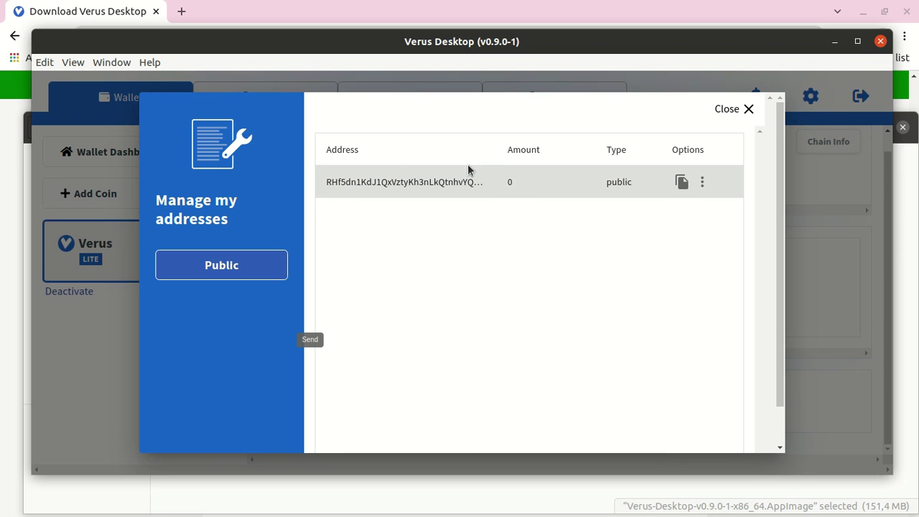
pyautogui.click(681, 183)
pyautogui.click(731, 111)
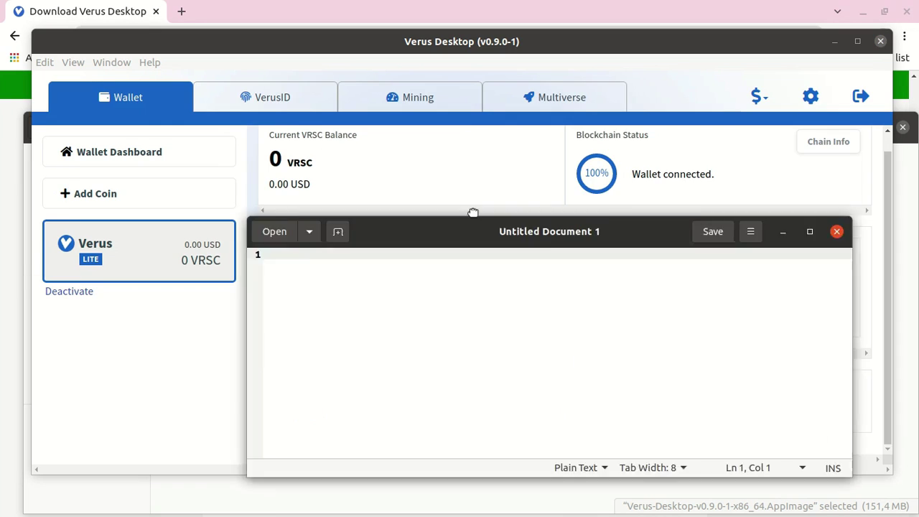
# Paste the wallet address into the untitled text editor document and save it in Documents as "wallet verus"
pyautogui.moveTo(468, 224); pyautogui.dragTo(427, 126)
pyautogui.rightClick(247, 201)
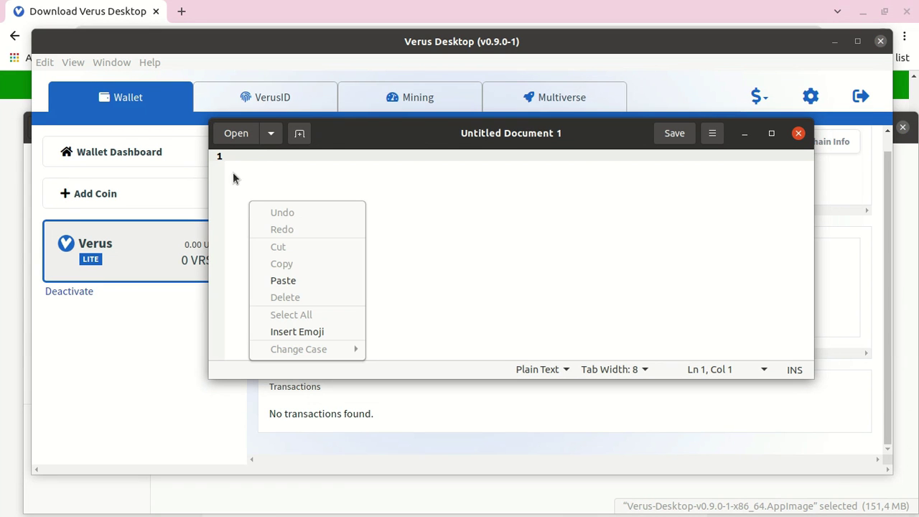
pyautogui.click(280, 279)
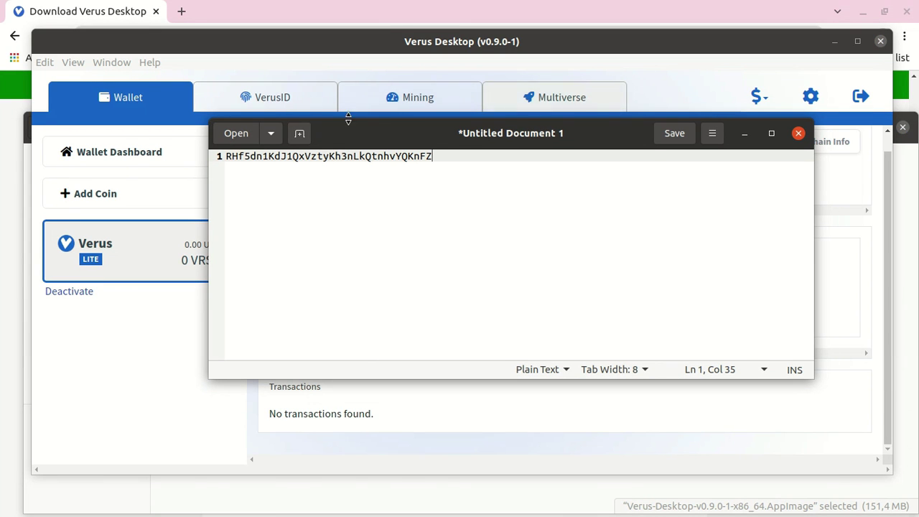
pyautogui.hotkey('ctrl', 's')
pyautogui.write('wallet verus')
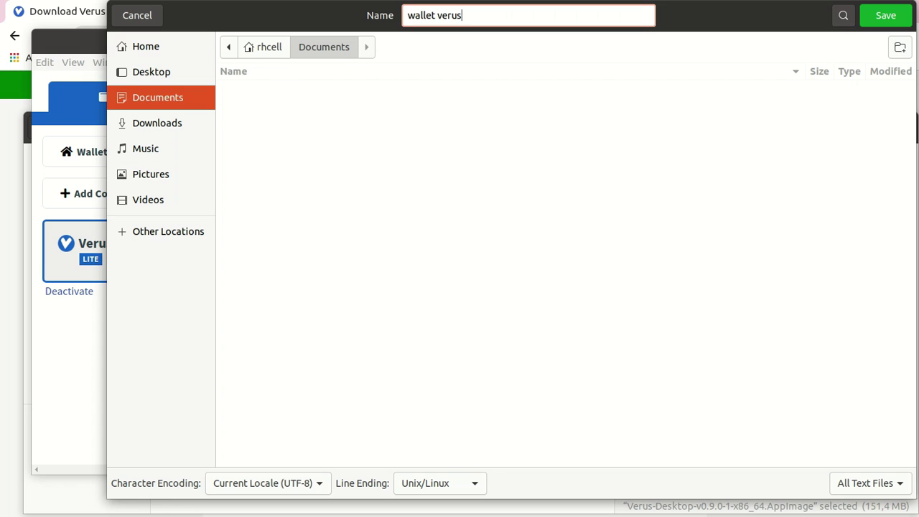
pyautogui.press('Return')
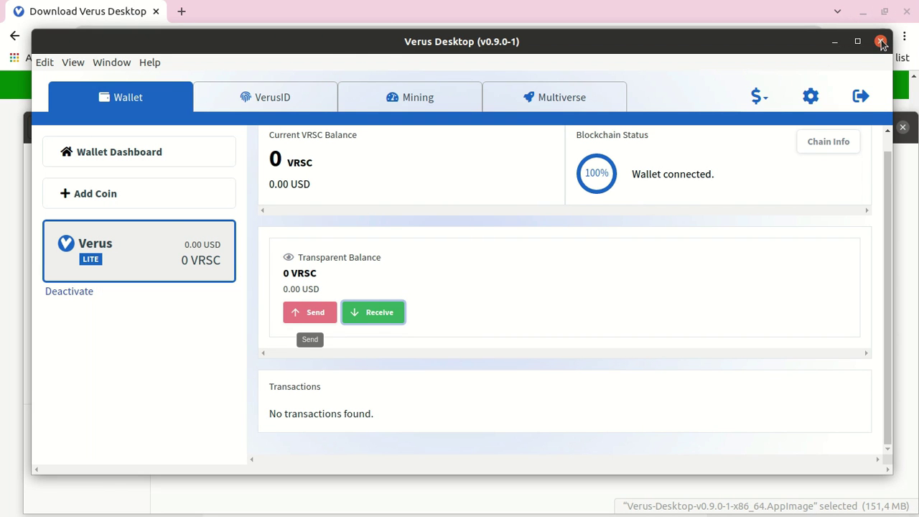
# Close Verus Desktop and return to the wallet download page in the browser
pyautogui.click(881, 41)
pyautogui.scroll(-5, 222, 468)
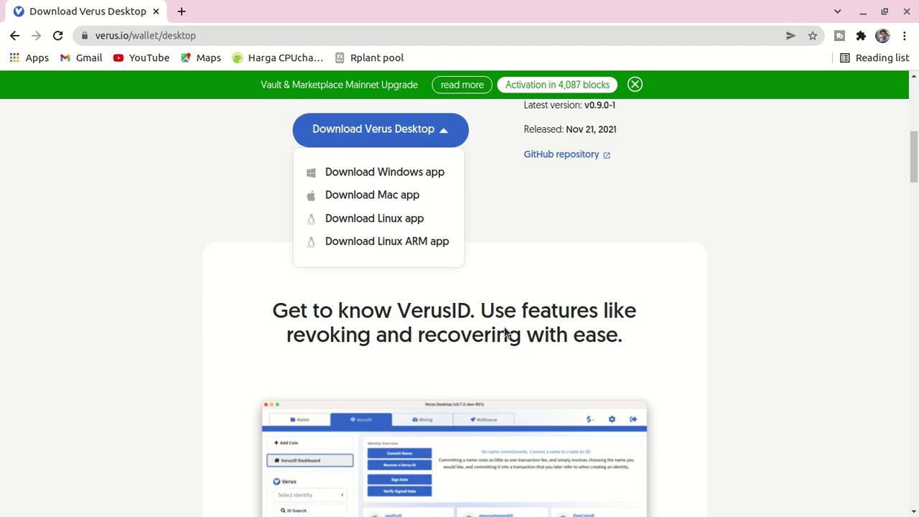
pyautogui.scroll(-6, 659, 312)
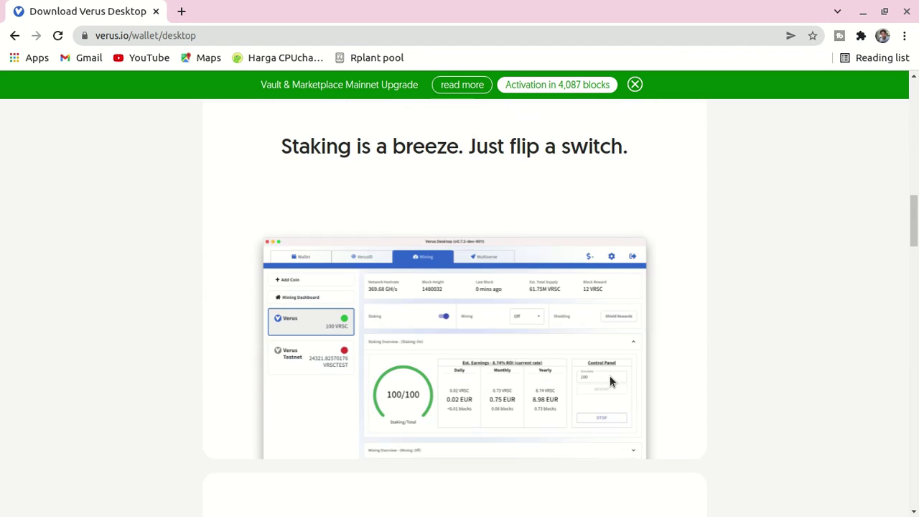
pyautogui.scroll(13, 612, 375)
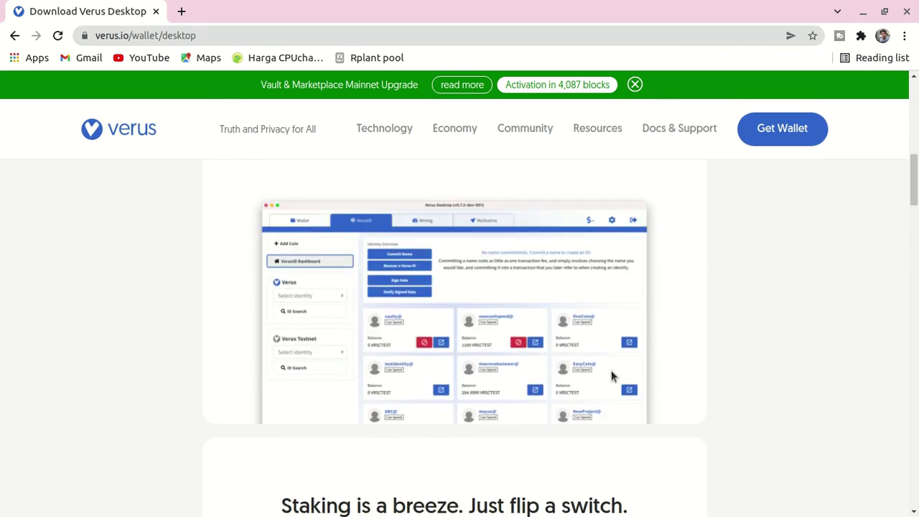
pyautogui.scroll(3, 607, 366)
pyautogui.scroll(-3, 512, 389)
pyautogui.scroll(3, 114, 182)
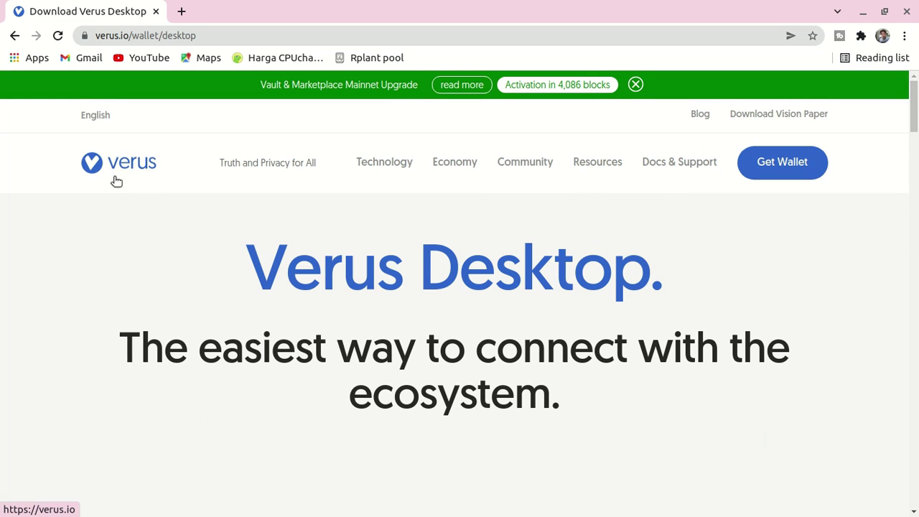
# Search Google for luckpool in a new browser tab and open the LuckPool site's Get Started page for Verus
pyautogui.click(181, 11)
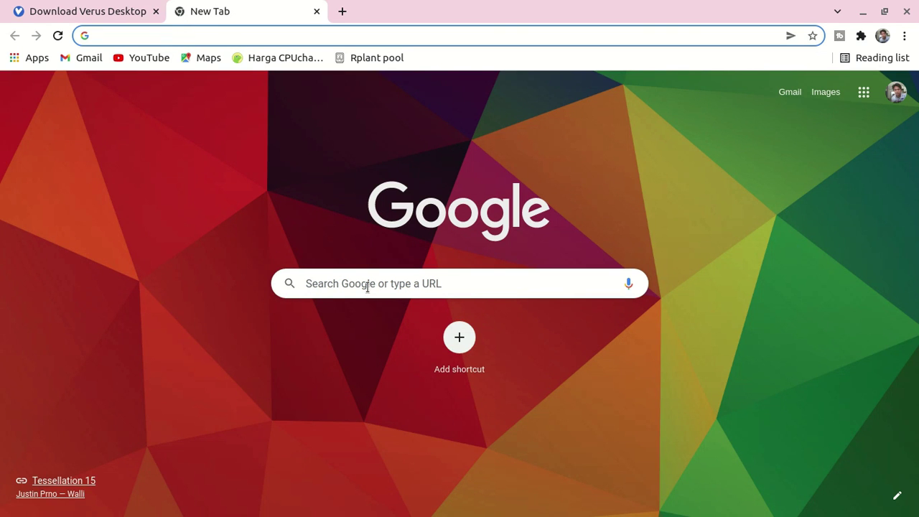
pyautogui.click(104, 34)
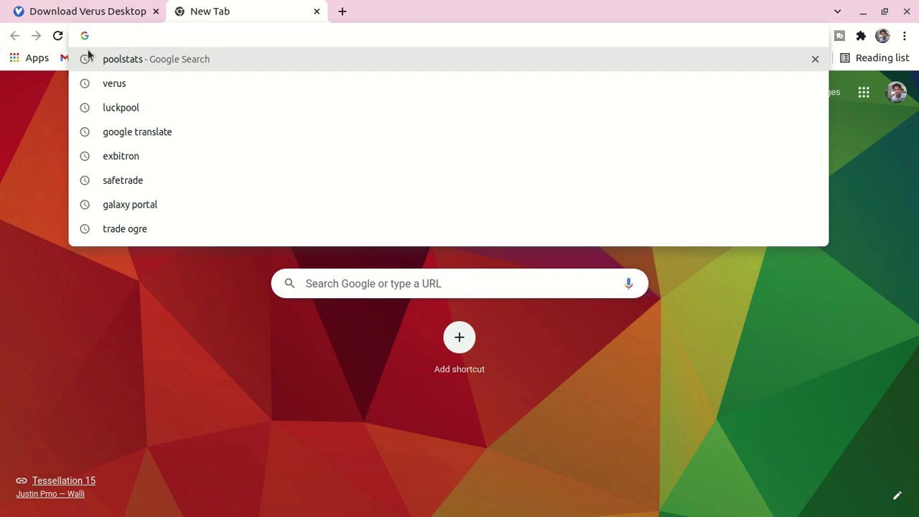
pyautogui.click(111, 109)
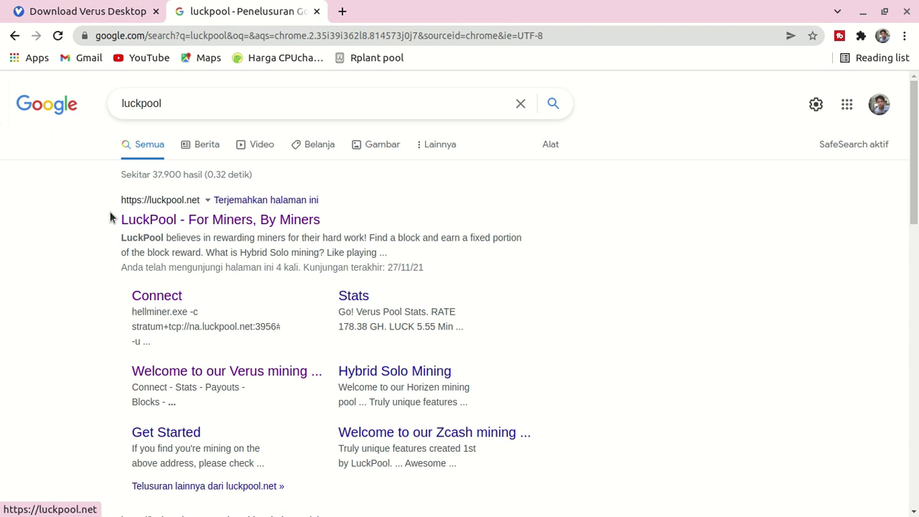
pyautogui.click(147, 220)
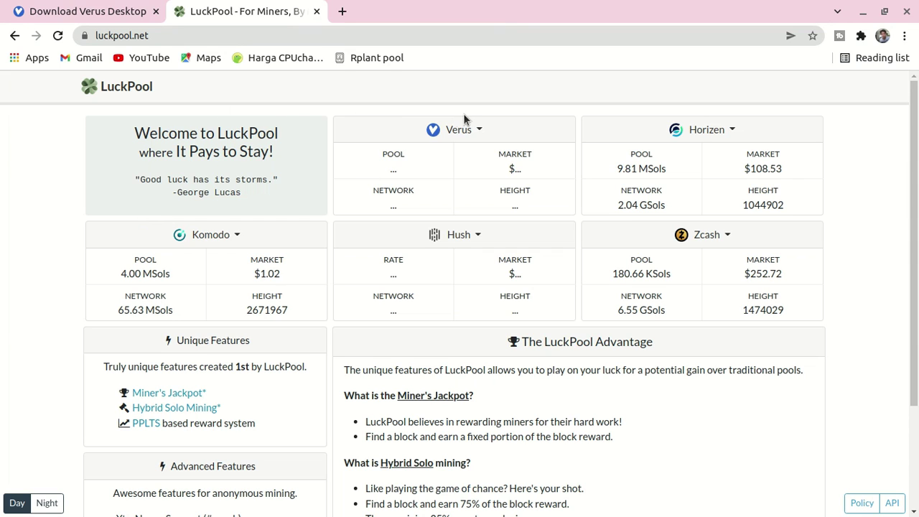
pyautogui.click(483, 131)
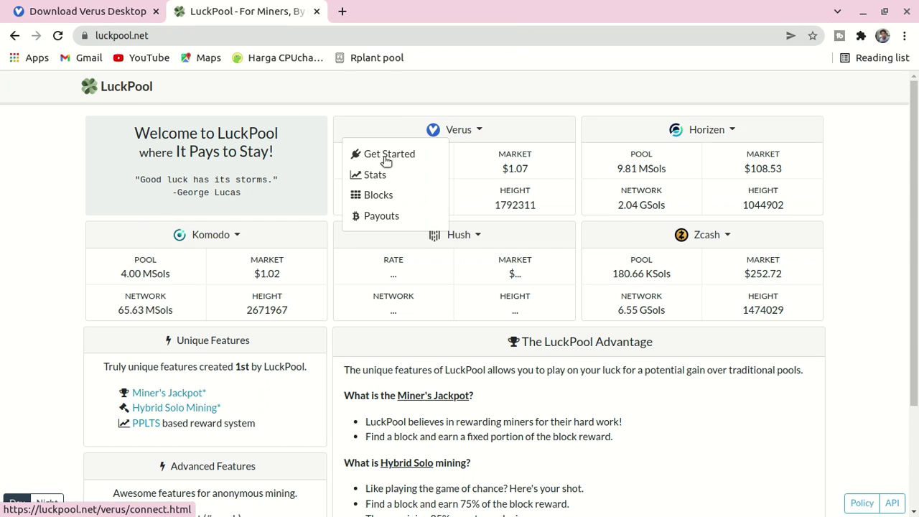
pyautogui.click(352, 157)
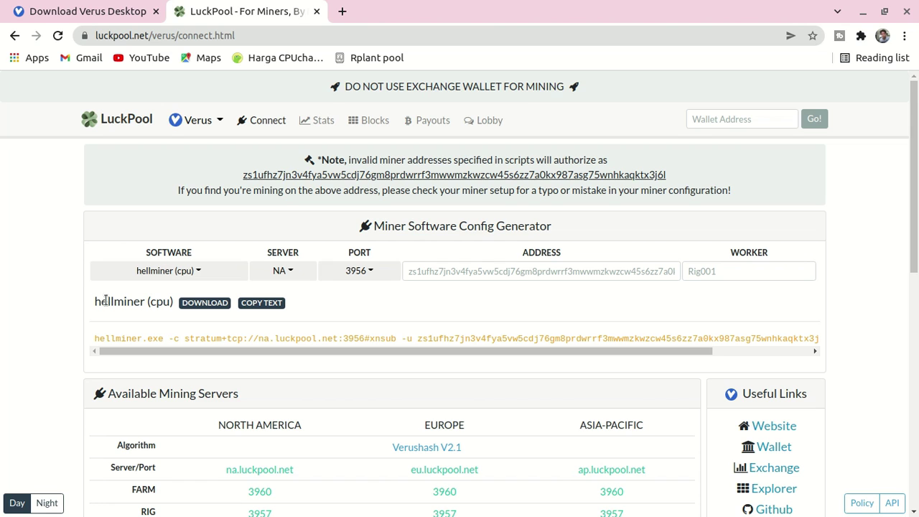
# Download the Linux build of hellminer (cpu) as hellminer_cpu_linux.tar.gz into the Downloads folder
pyautogui.click(195, 278)
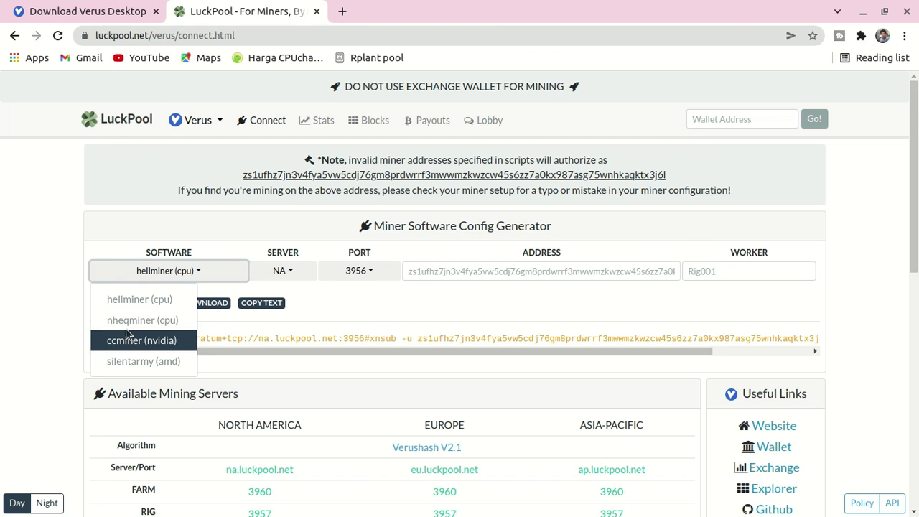
pyautogui.tripleClick(58, 236)
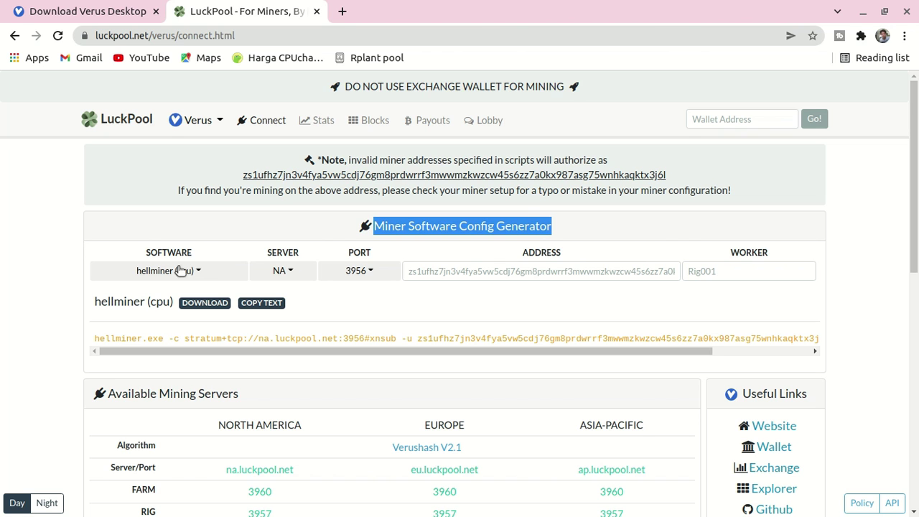
pyautogui.click(212, 303)
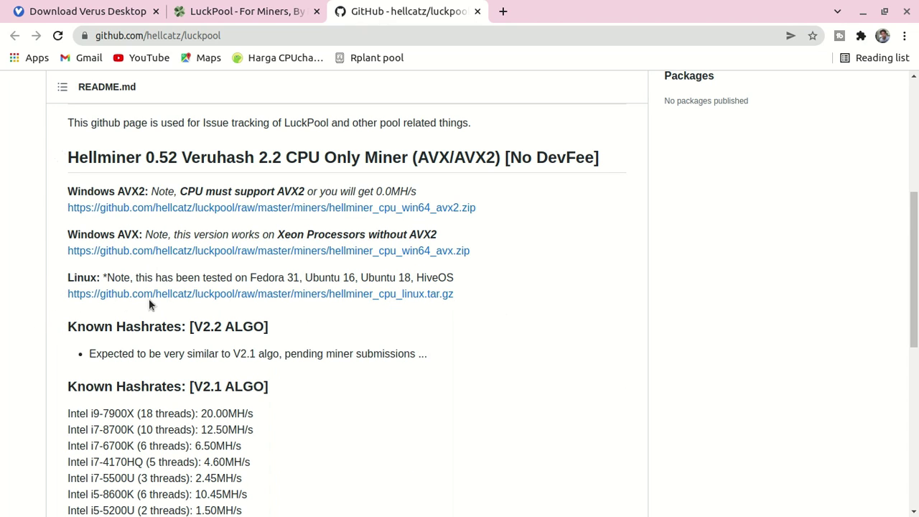
pyautogui.click(250, 295)
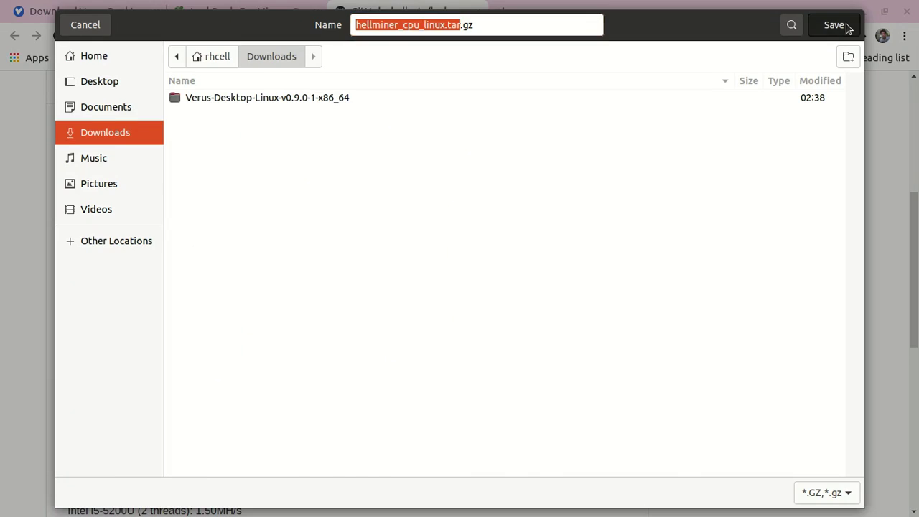
pyautogui.click(834, 25)
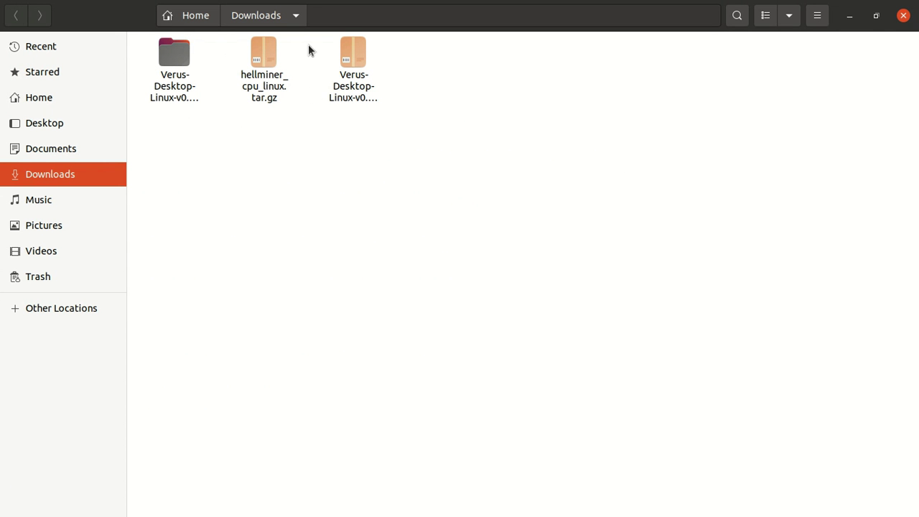
# Extract the hellminer_cpu_linux.tar.gz archive inside the Downloads folder
pyautogui.click(256, 59)
pyautogui.click(213, 131)
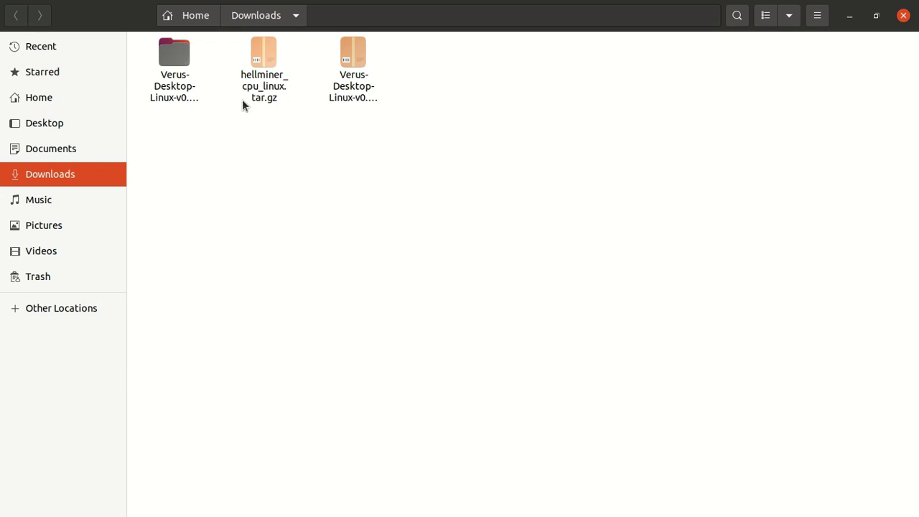
pyautogui.click(261, 50)
pyautogui.rightClick(262, 51)
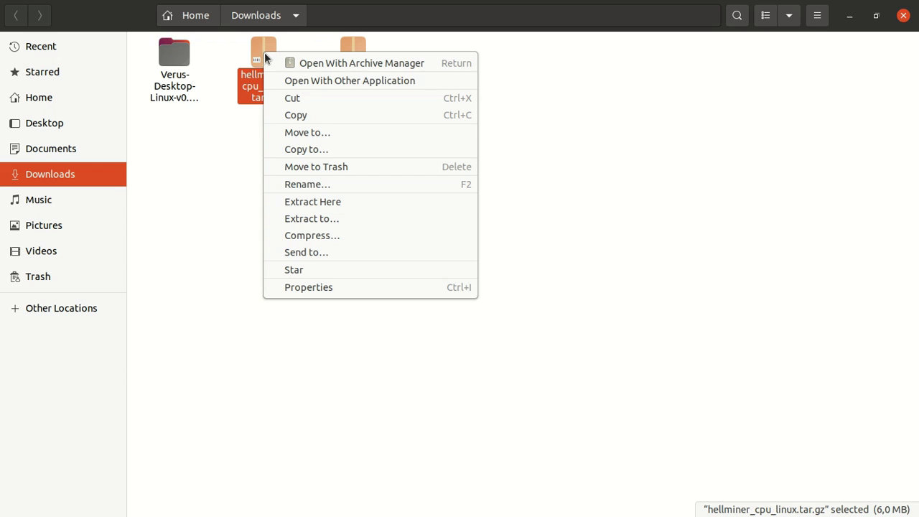
pyautogui.click(298, 203)
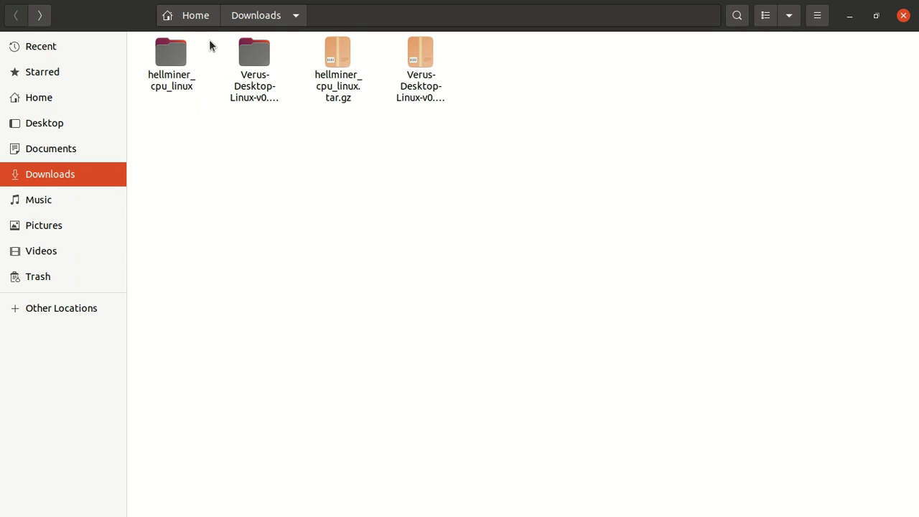
# Open the mine.sh script from the extracted hellminer_cpu_linux folder in the text editor
pyautogui.click(162, 57)
pyautogui.doubleClick(162, 58)
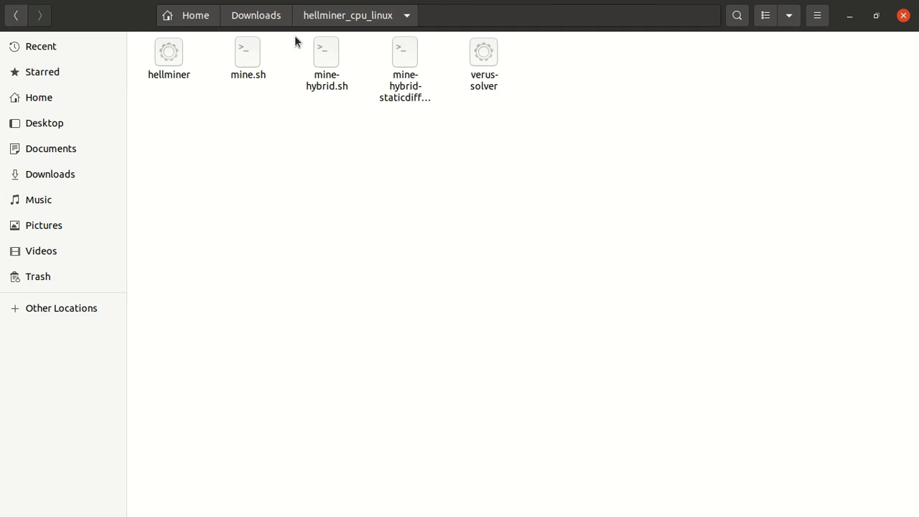
pyautogui.click(237, 63)
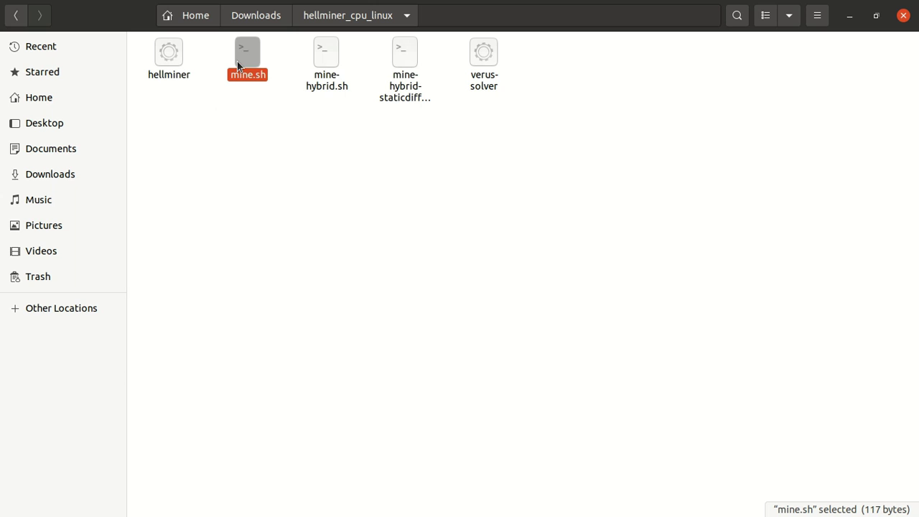
pyautogui.rightClick(246, 54)
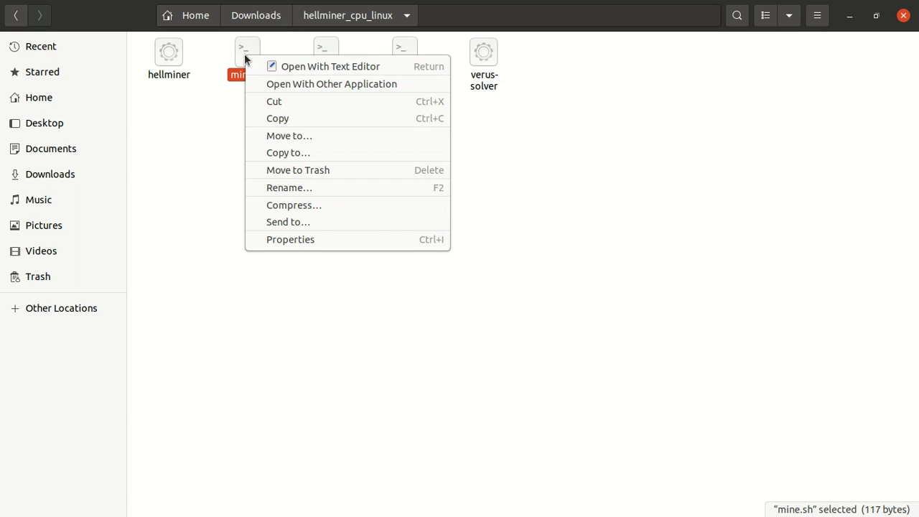
pyautogui.click(326, 66)
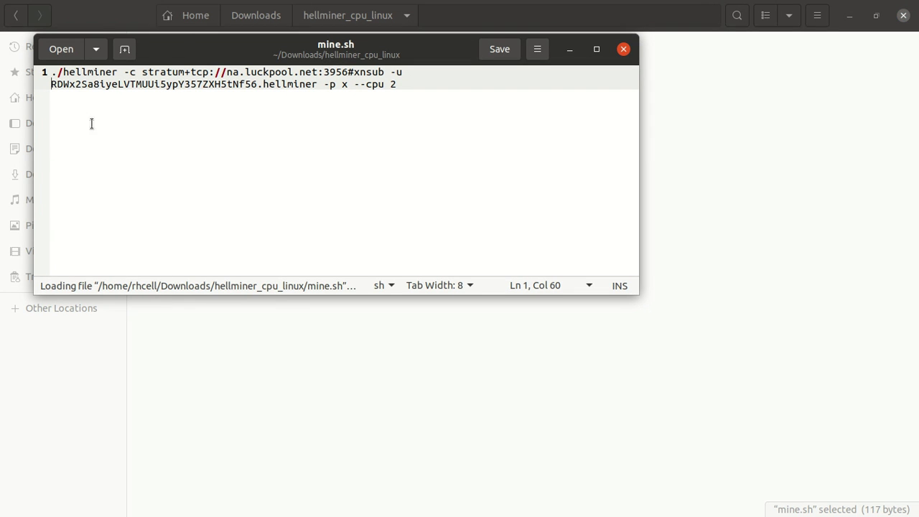
# Change the pool server in the mine.sh command to ap.luckpool.net
pyautogui.click(244, 69)
pyautogui.press('BackSpace')
pyautogui.press('BackSpace')
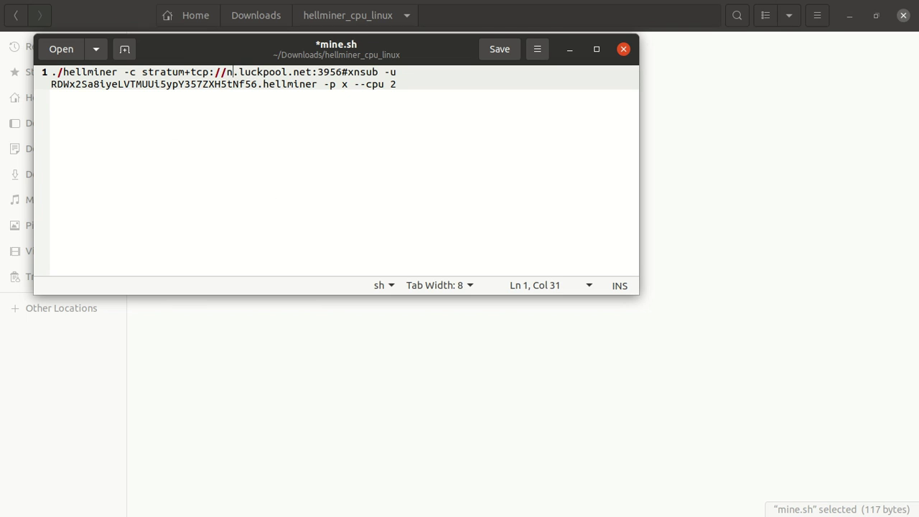
pyautogui.write('ap')
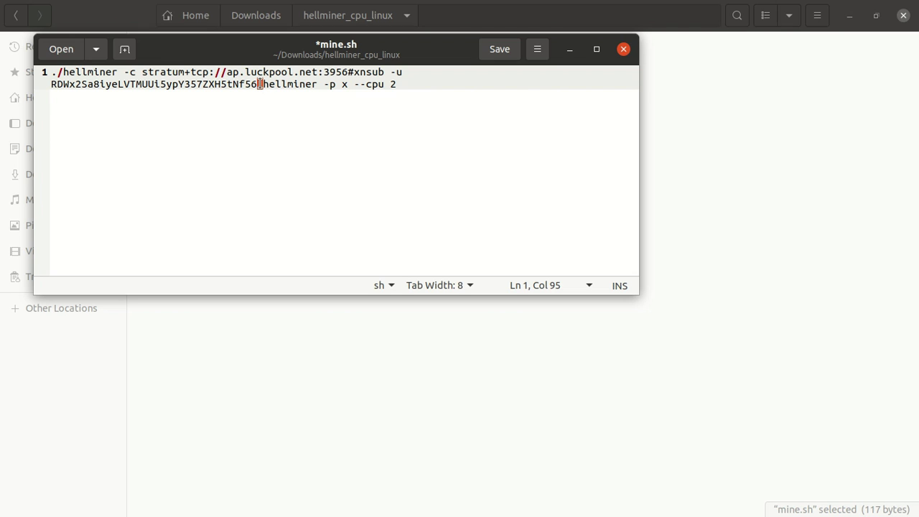
# Replace the sample wallet address in mine.sh with the copied Verus receiving address
pyautogui.moveTo(259, 84); pyautogui.dragTo(47, 99)
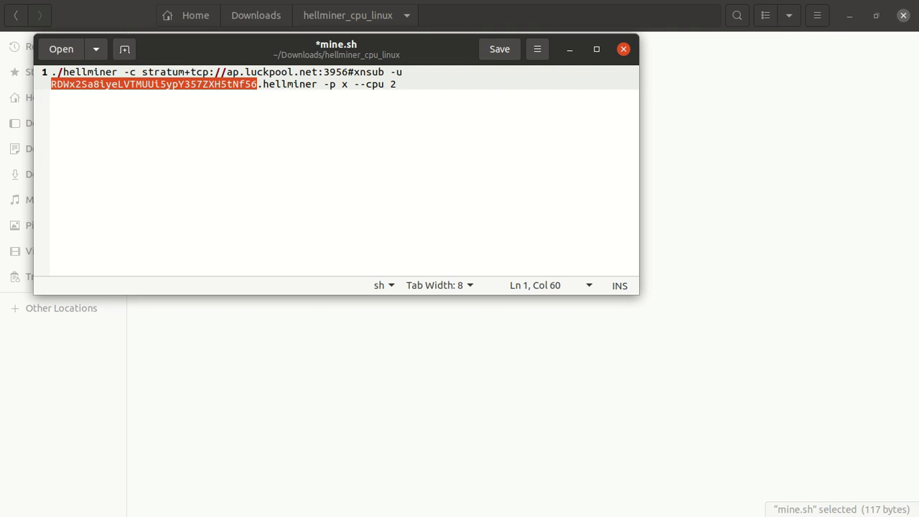
pyautogui.rightClick(95, 97)
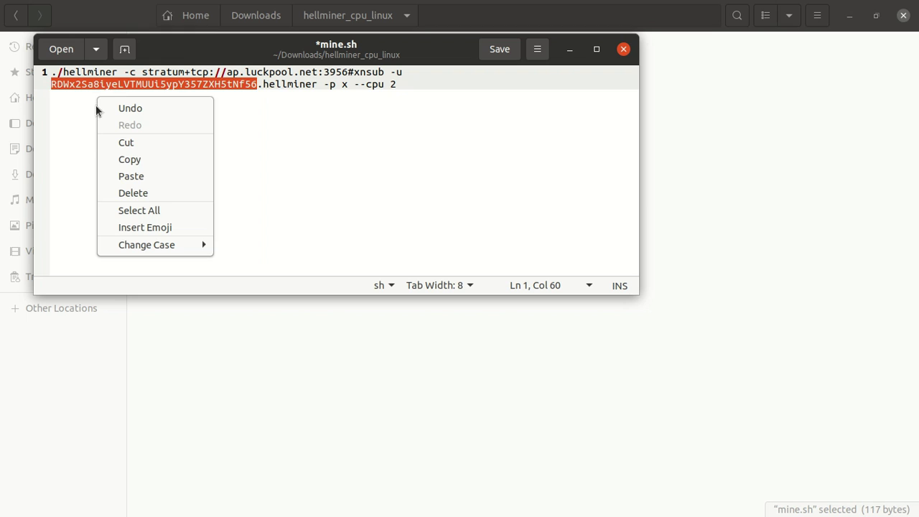
pyautogui.click(122, 179)
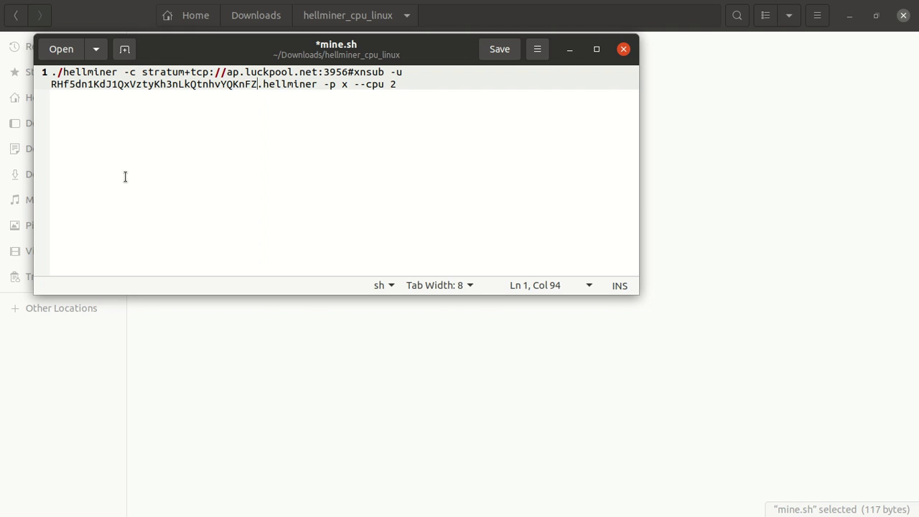
# Set the worker name in mine.sh to rig1, save the script, and close the editor and the file manager
pyautogui.doubleClick(266, 84)
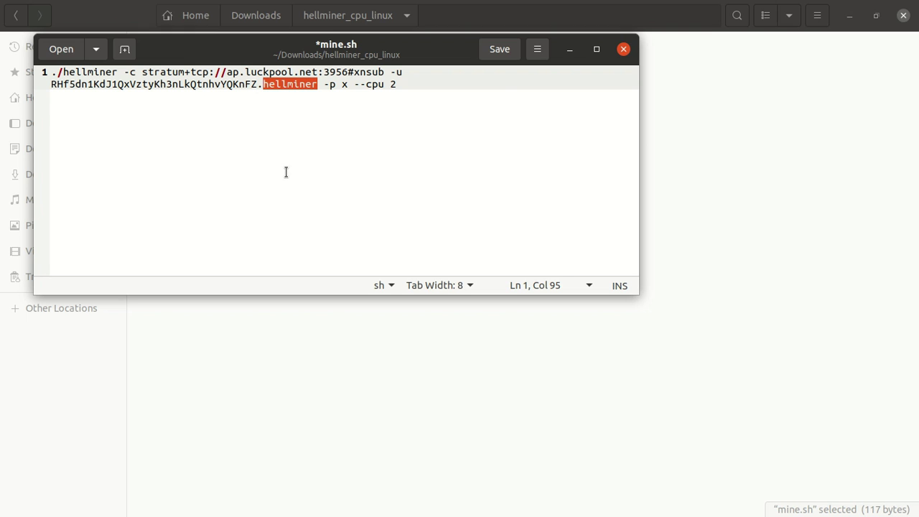
pyautogui.write('rig')
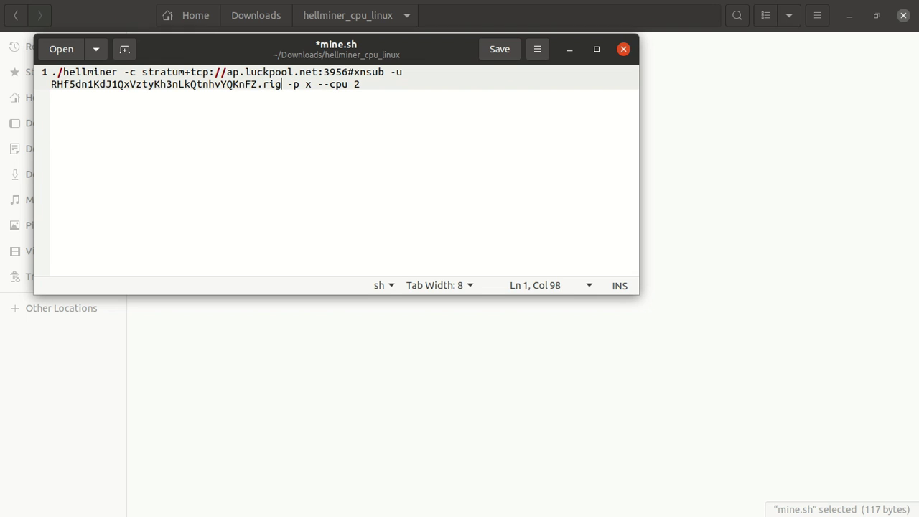
pyautogui.write('1')
pyautogui.click(498, 49)
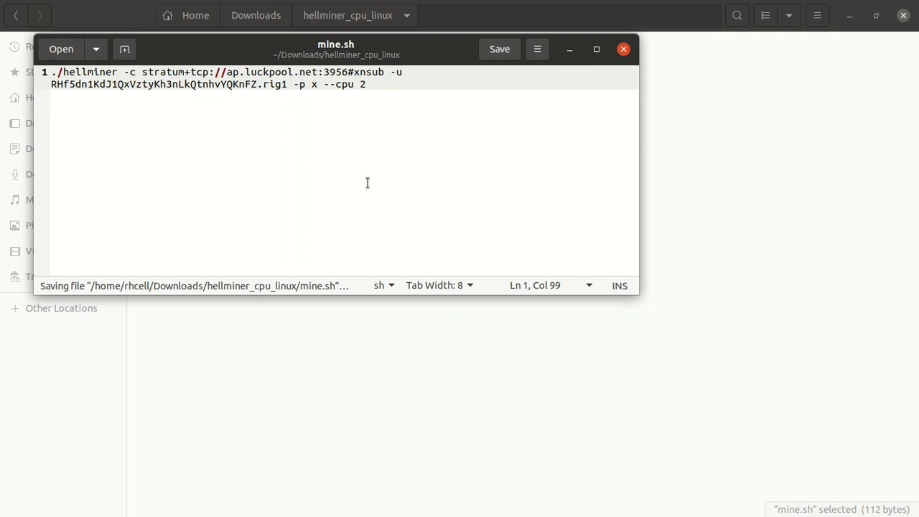
pyautogui.click(498, 55)
pyautogui.click(622, 51)
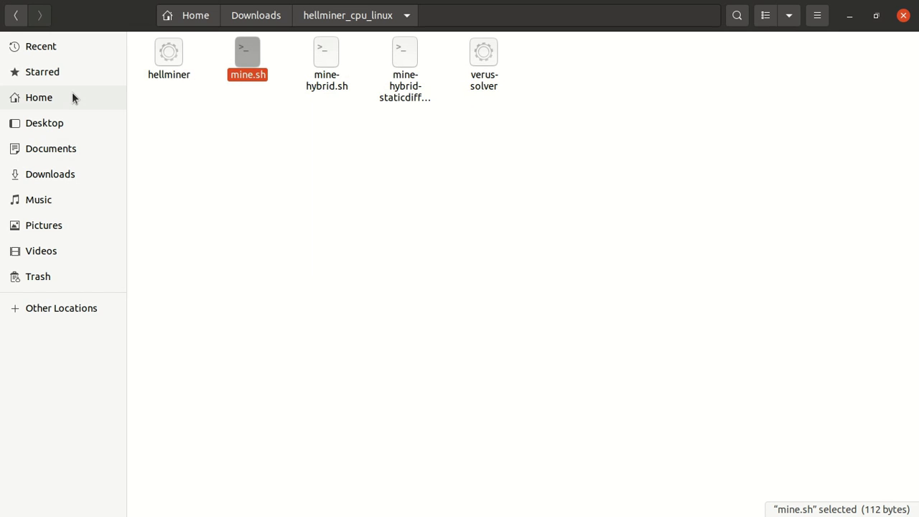
pyautogui.click(903, 15)
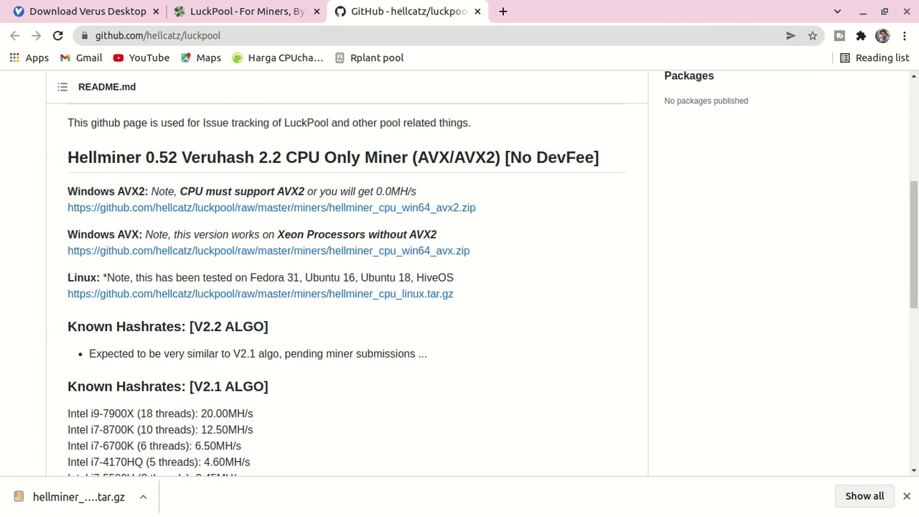
# Open a terminal and switch to the root user with sudo su, entering the account password
pyautogui.hotkey('ctrl', 'alt', 't')
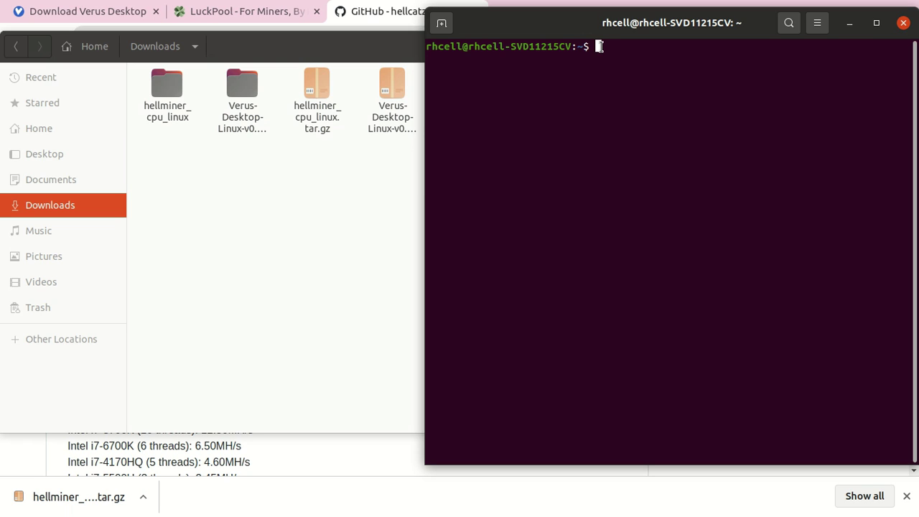
pyautogui.write('sudo su')
pyautogui.press('Return')
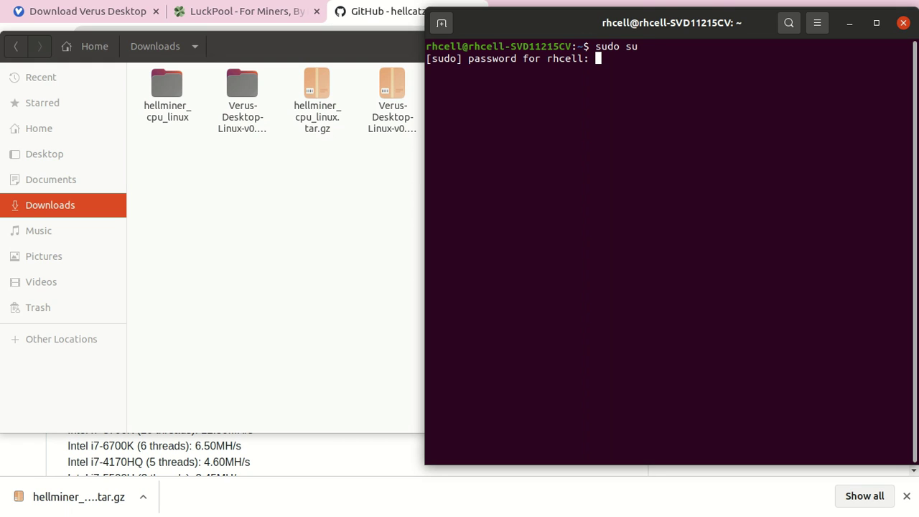
pyautogui.press('Return')
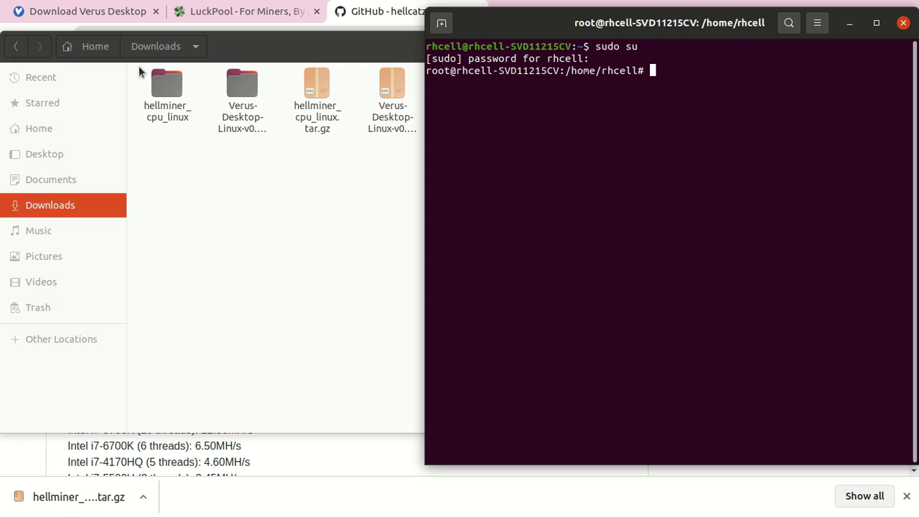
# Change the terminal's working directory to Downloads/hellminer_cpu_linux/
pyautogui.write('cd Downloads')
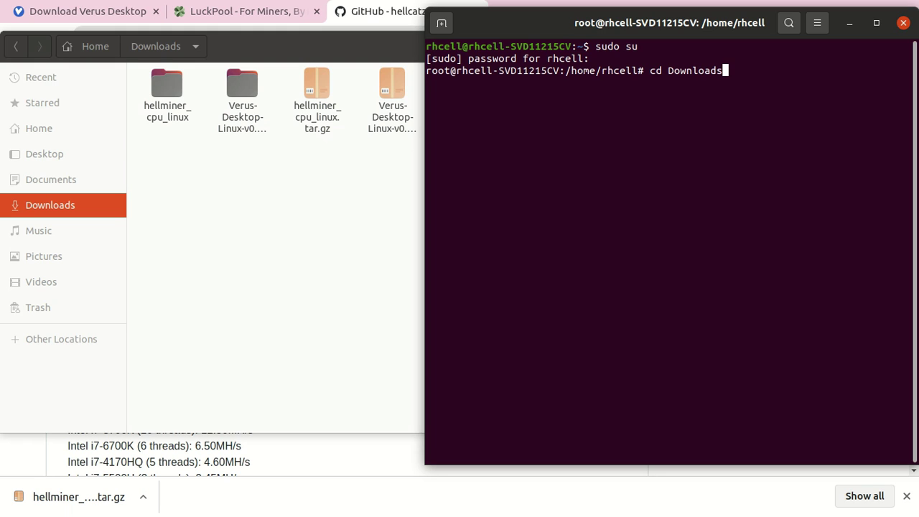
pyautogui.write('/hellminer')
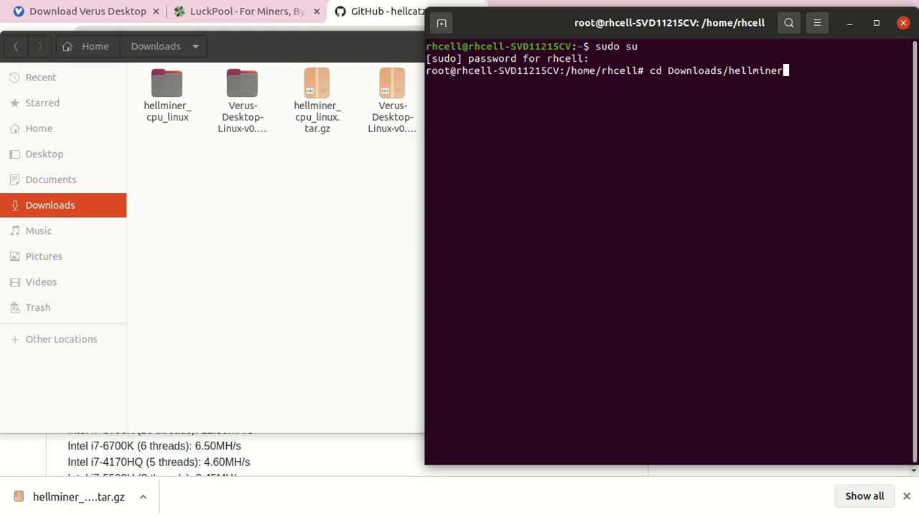
pyautogui.write('_cpu_linux/')
pyautogui.press('Return')
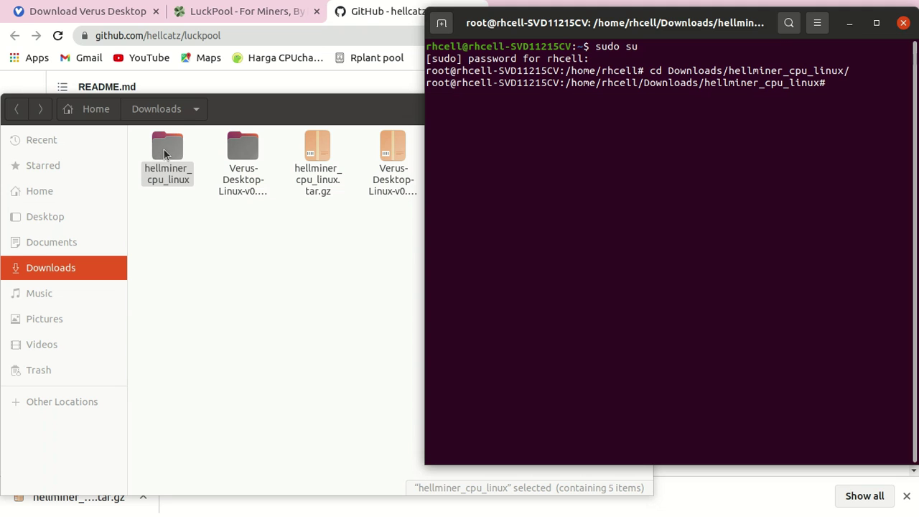
# Start the miner by running sudo ./mine.sh, checking the script name in the hellminer_cpu_linux folder
pyautogui.click(162, 180)
pyautogui.click(780, 165)
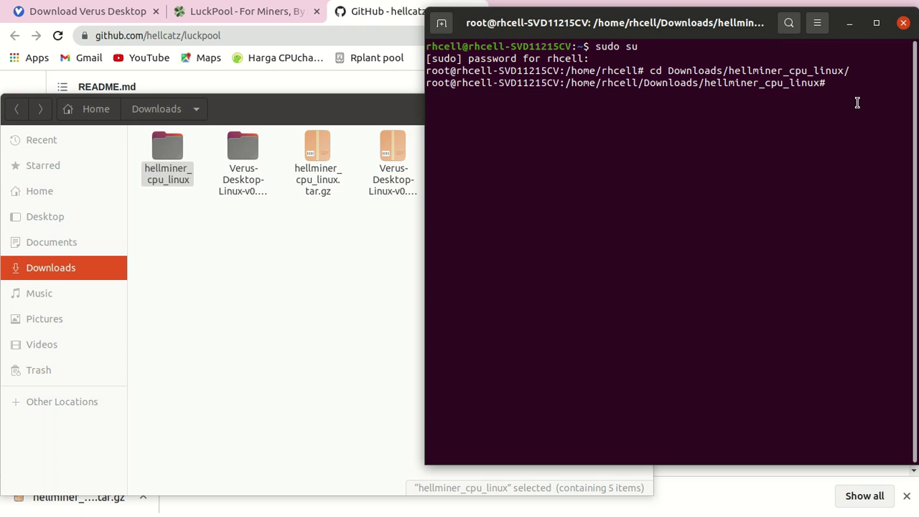
pyautogui.write('sudo ./')
pyautogui.doubleClick(165, 167)
pyautogui.click(713, 203)
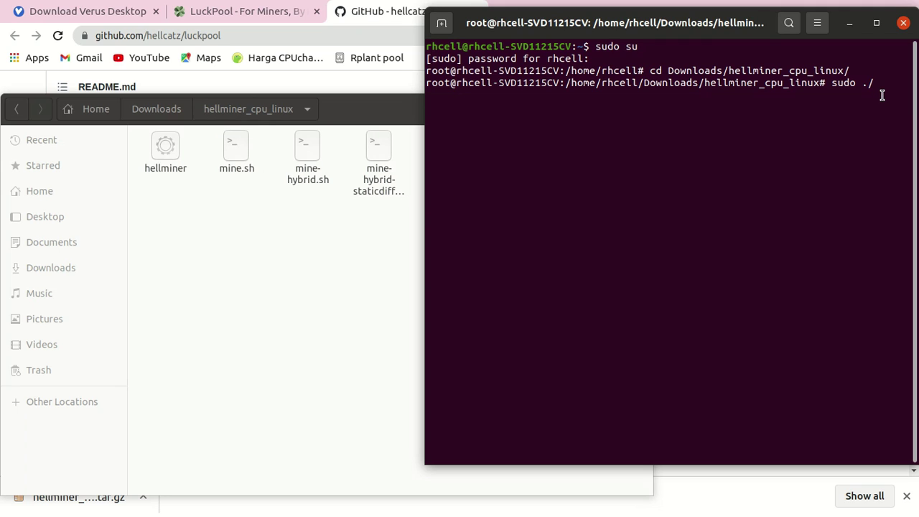
pyautogui.write('mine.sh')
pyautogui.press('Return')
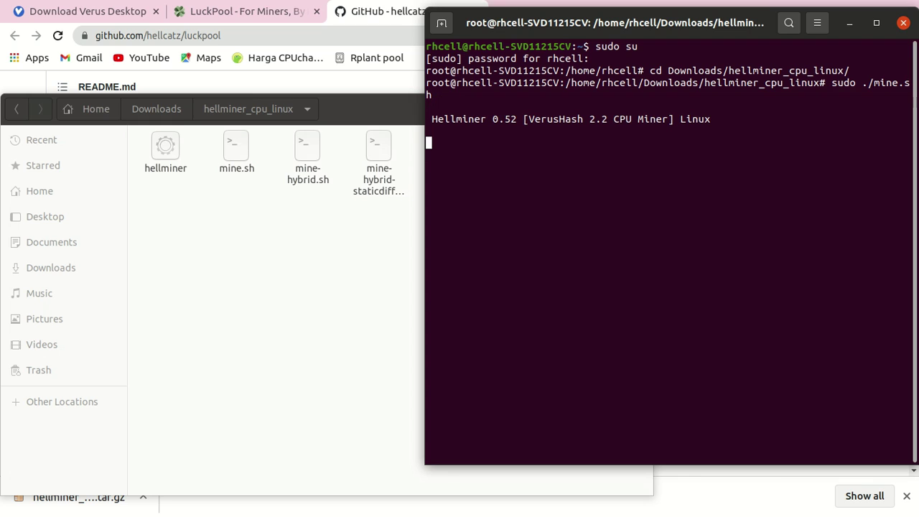